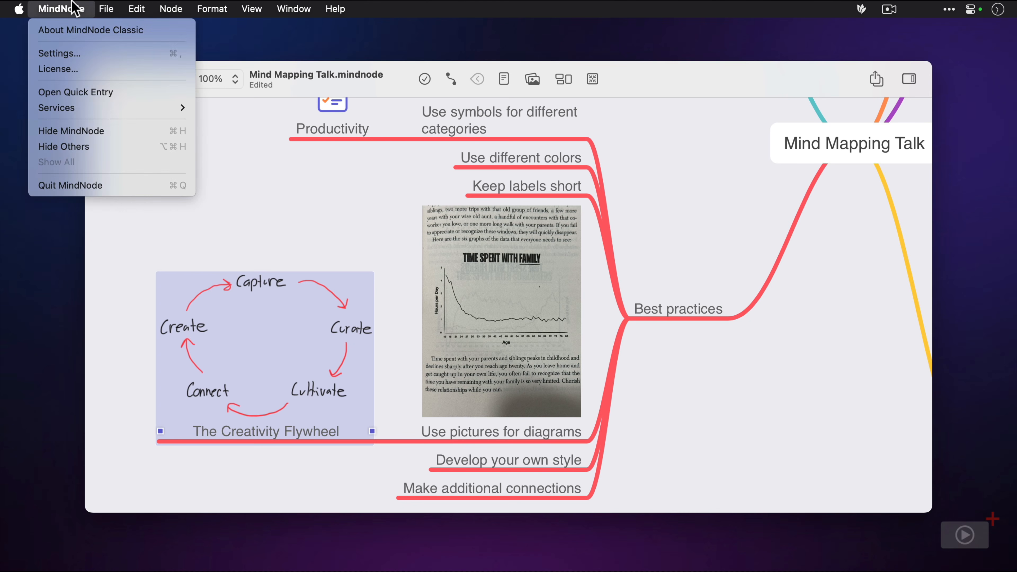
# - Set Quick Entry to launch at login and assign it the shortcut ⌃⌥⇧⌘Y in the app settings
pyautogui.click(81, 53)
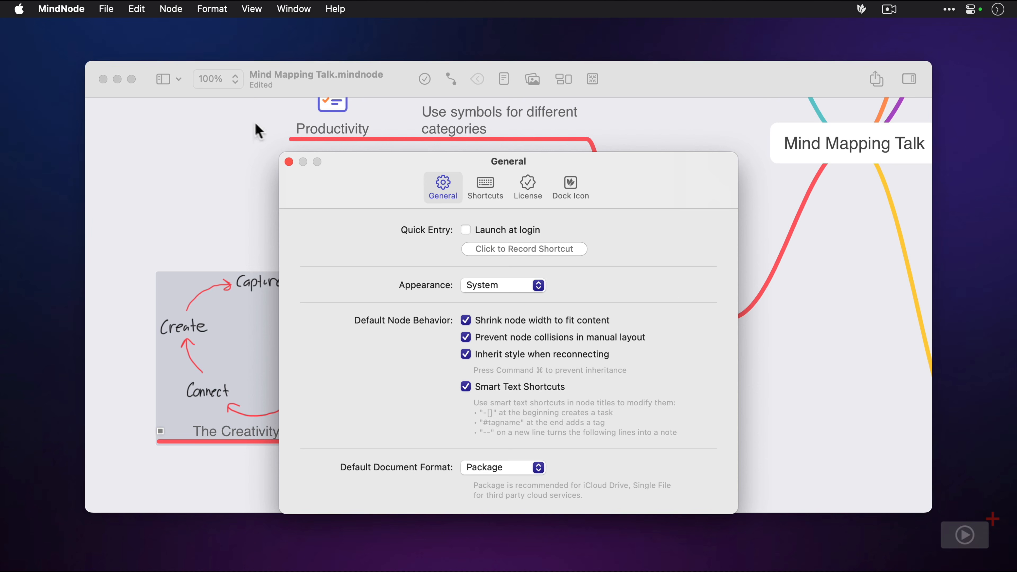
pyautogui.click(466, 230)
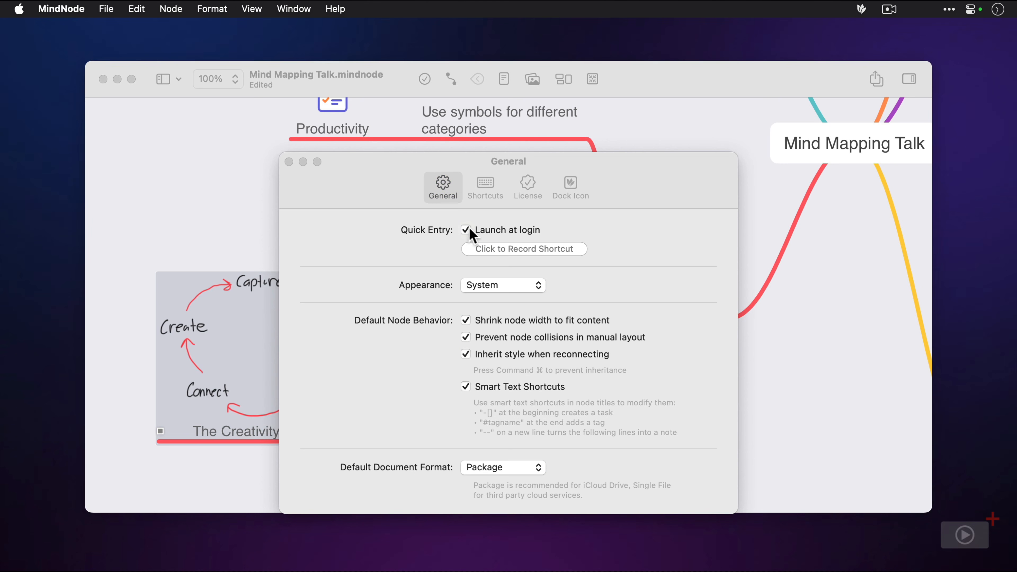
pyautogui.click(503, 249)
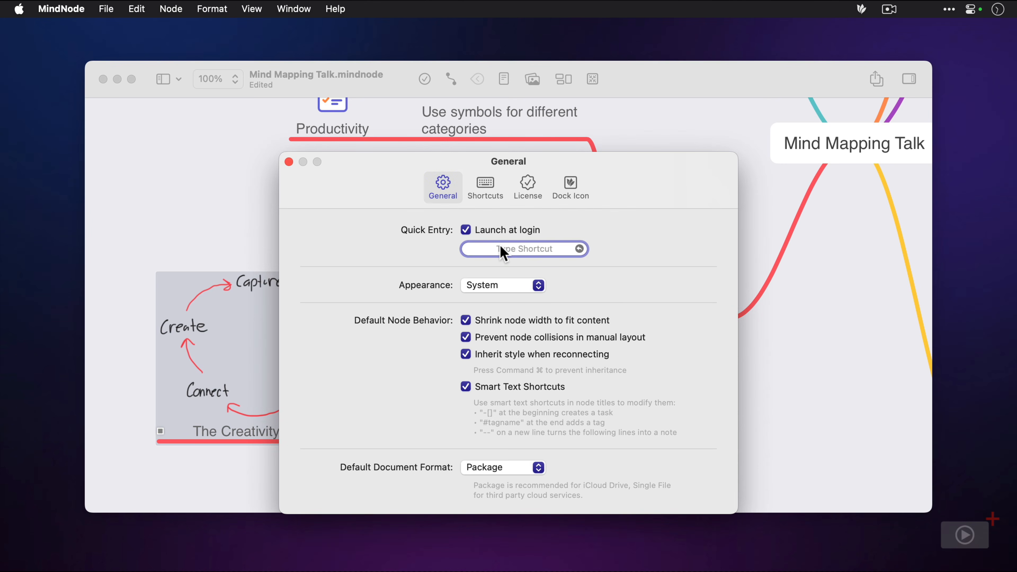
pyautogui.press('ctrl+alt+shift+super+y')
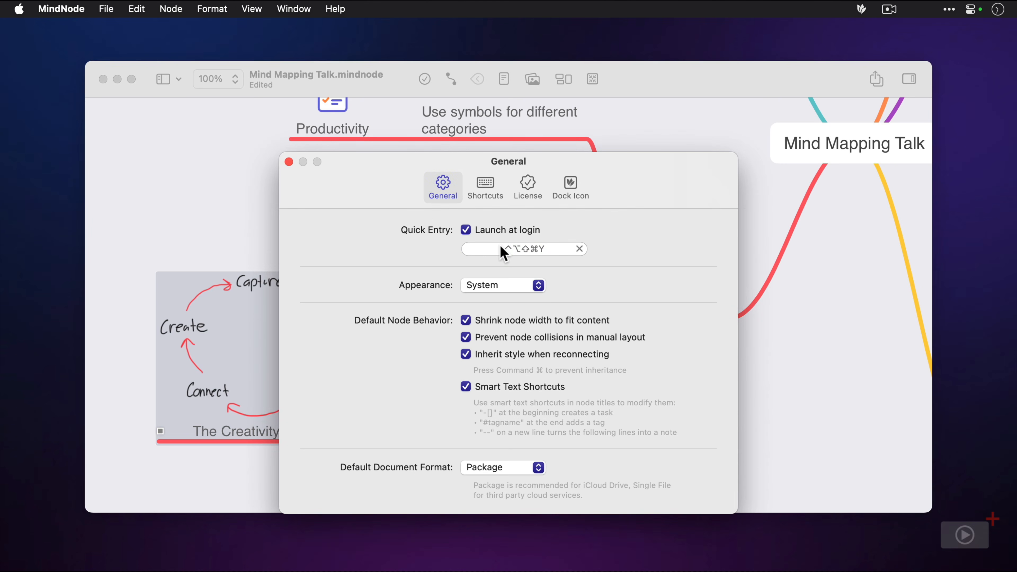
pyautogui.click(288, 162)
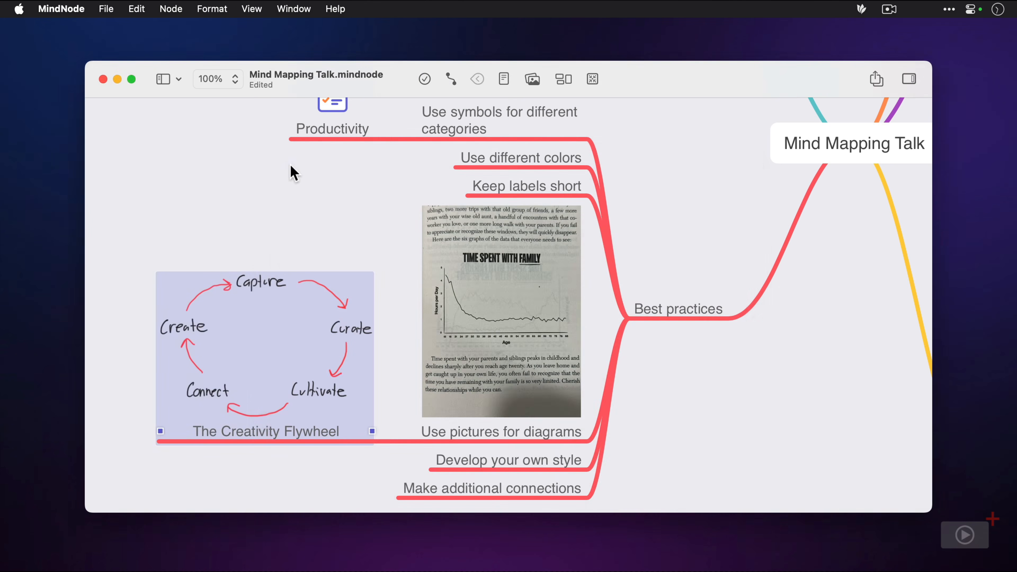
# - Minimize the Mind Mapping Talk window and start a Quick Entry outline titled "The Creativity Flywheel"
pyautogui.click(117, 79)
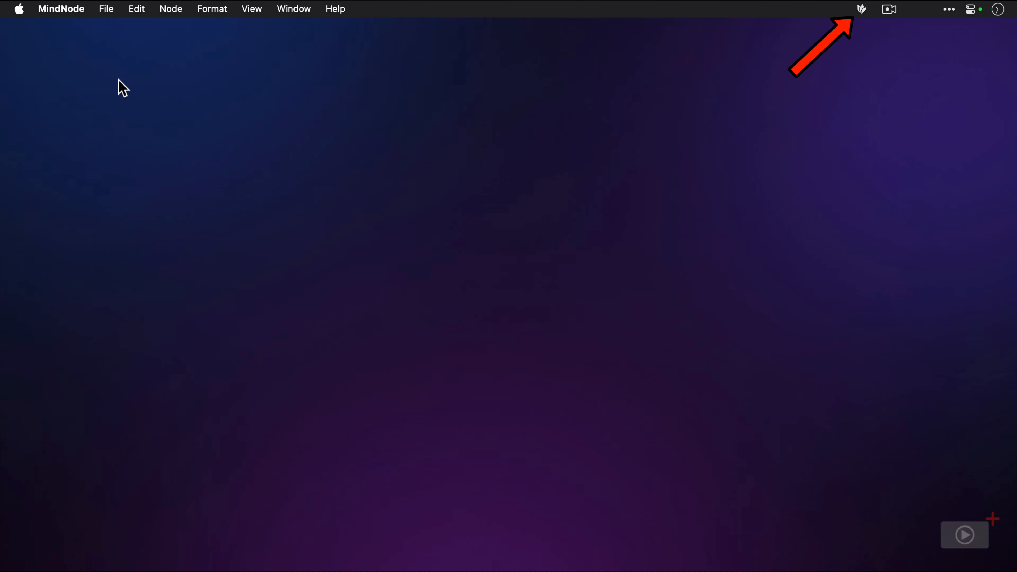
pyautogui.click(861, 10)
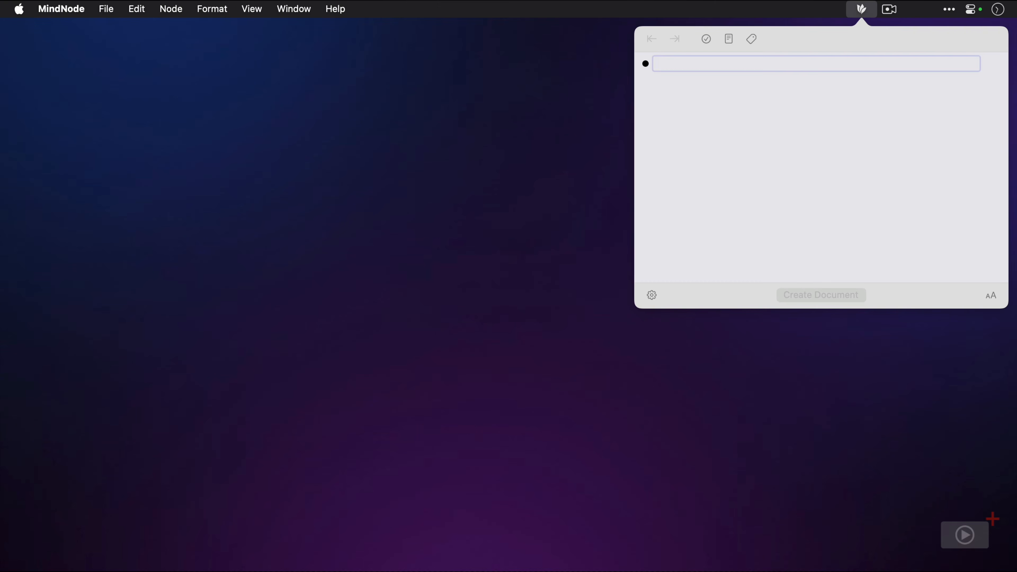
pyautogui.write('The C')
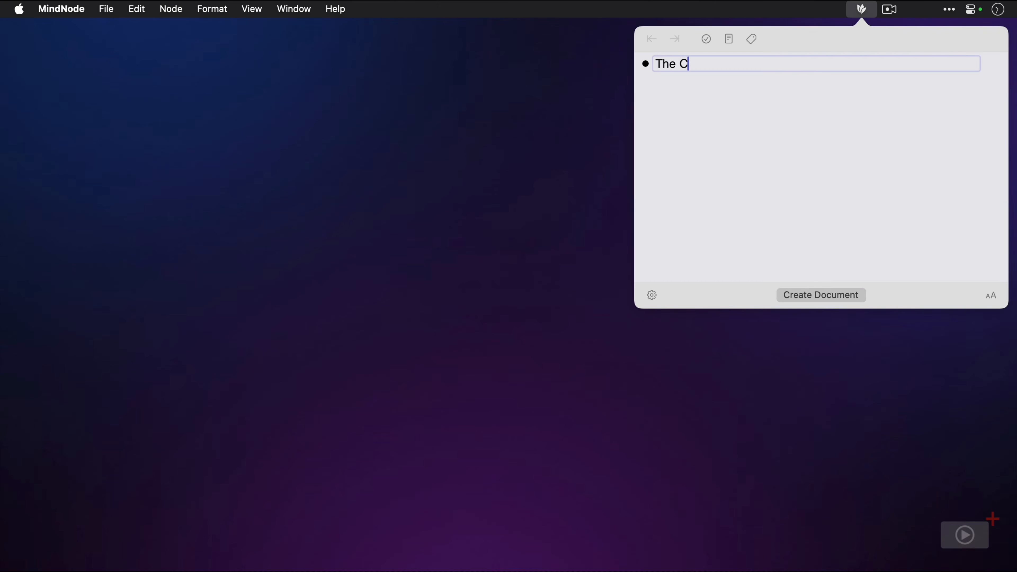
pyautogui.write('reativity Flywheel')
# - Add the child nodes "Step 1: Capture" and "Step 2: Curate" under The Creativity Flywheel
pyautogui.press('Return')
pyautogui.press('Tab')
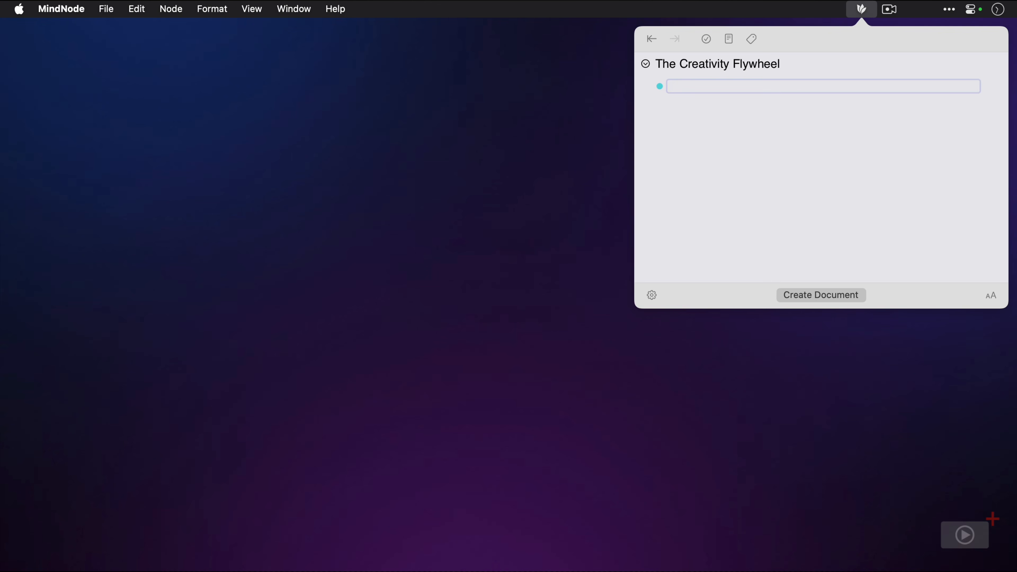
pyautogui.write('Step 1: Capture')
pyautogui.press('Return')
pyautogui.write('Step 2: C')
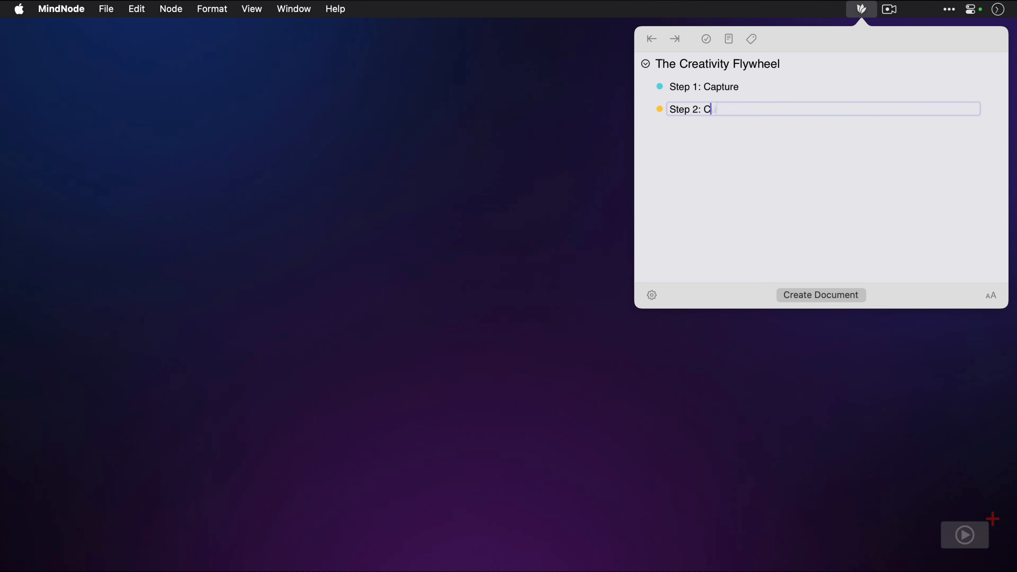
pyautogui.write('urate')
# - Add the sibling nodes "Step 3: Cultivate", "Step 4: Connect" and "Step 5: Create" below Step 2, then finish editing
pyautogui.press('Return')
pyautogui.write('Step 3: ')
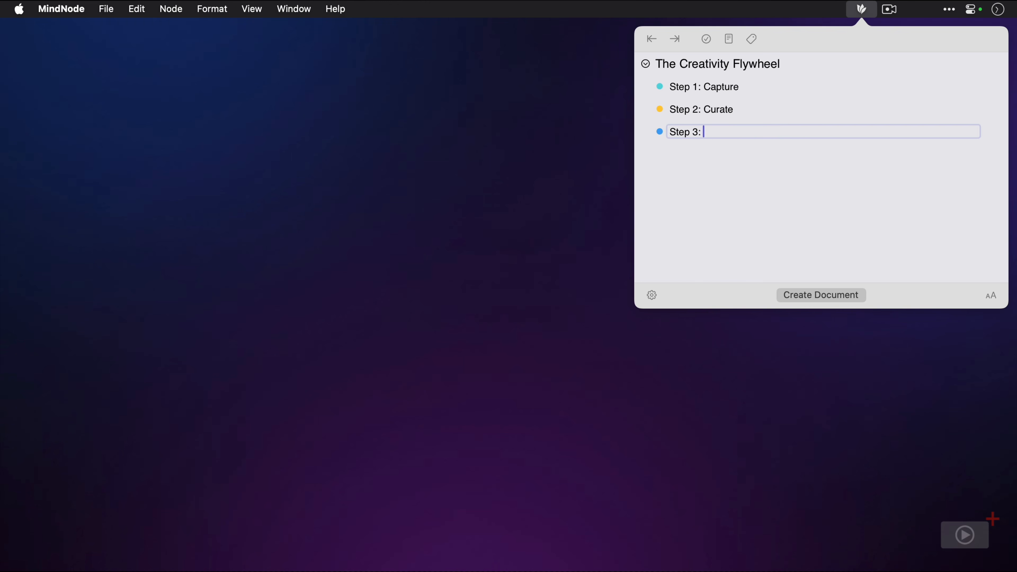
pyautogui.write('Cultivate')
pyautogui.press('Return')
pyautogui.write('Step')
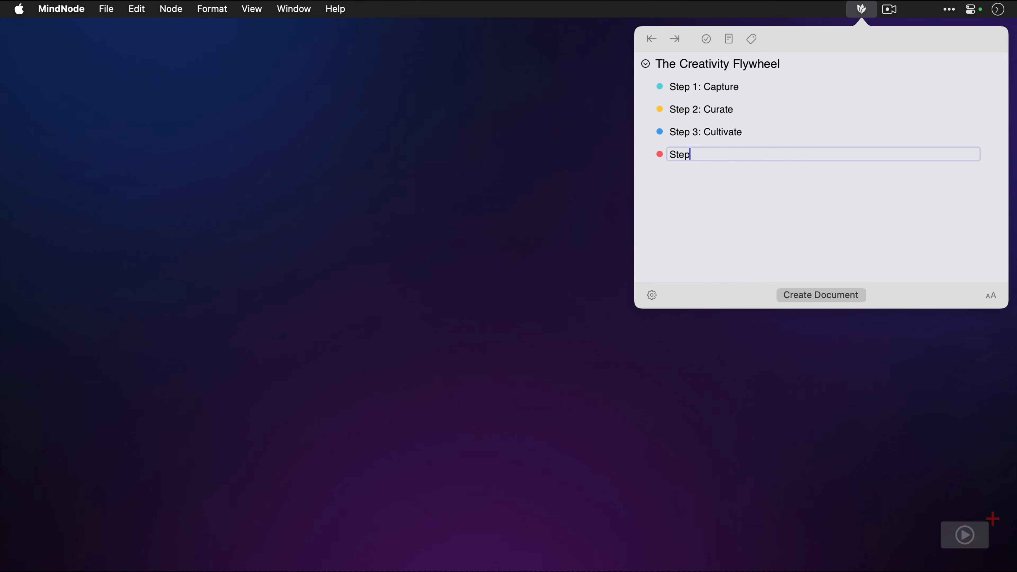
pyautogui.write(' 4: Connect')
pyautogui.press('Return')
pyautogui.write('Step ')
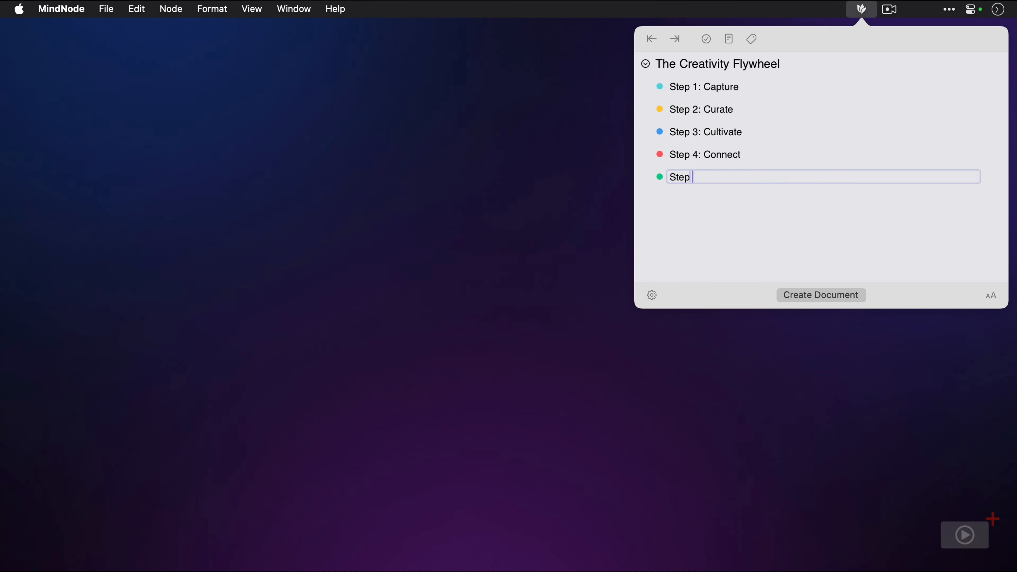
pyautogui.write('5: Create')
pyautogui.press('Escape')
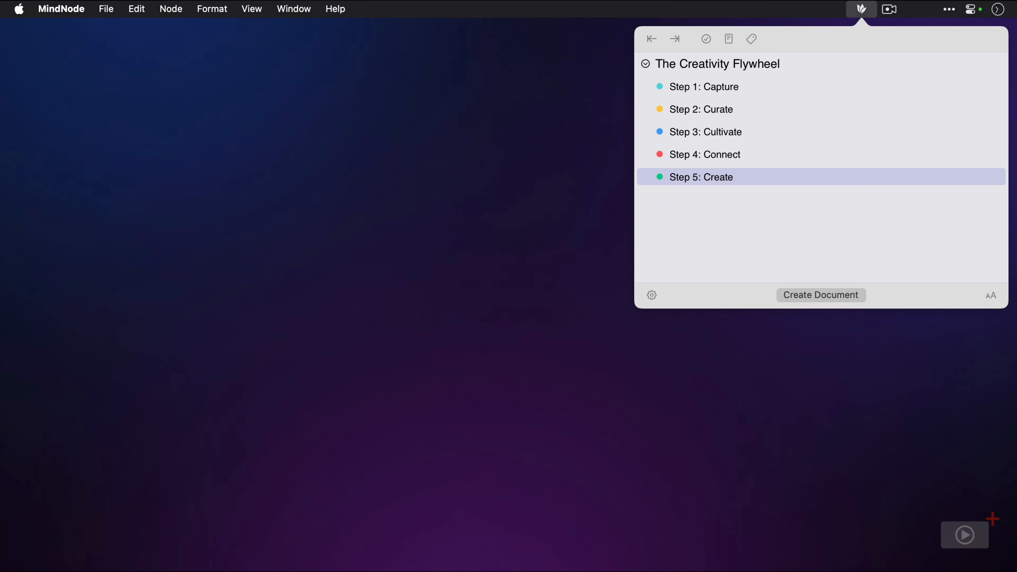
# - Dismiss and reopen Quick Entry, and add the single child node "Capture what resonates (what piques your curiosity)" under Step 1: Capture
pyautogui.click(514, 170)
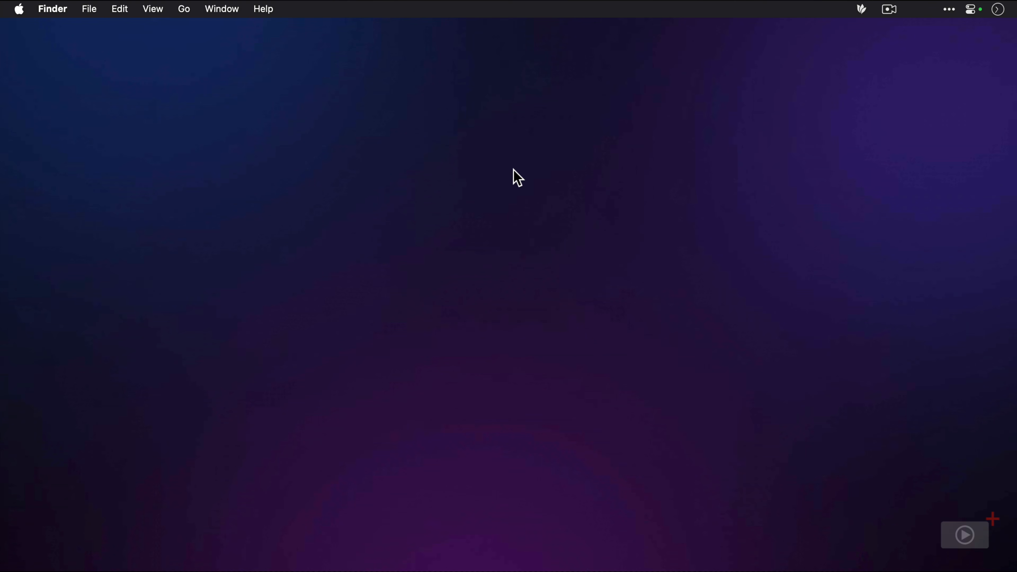
pyautogui.press('ctrl+alt+shift+super+y')
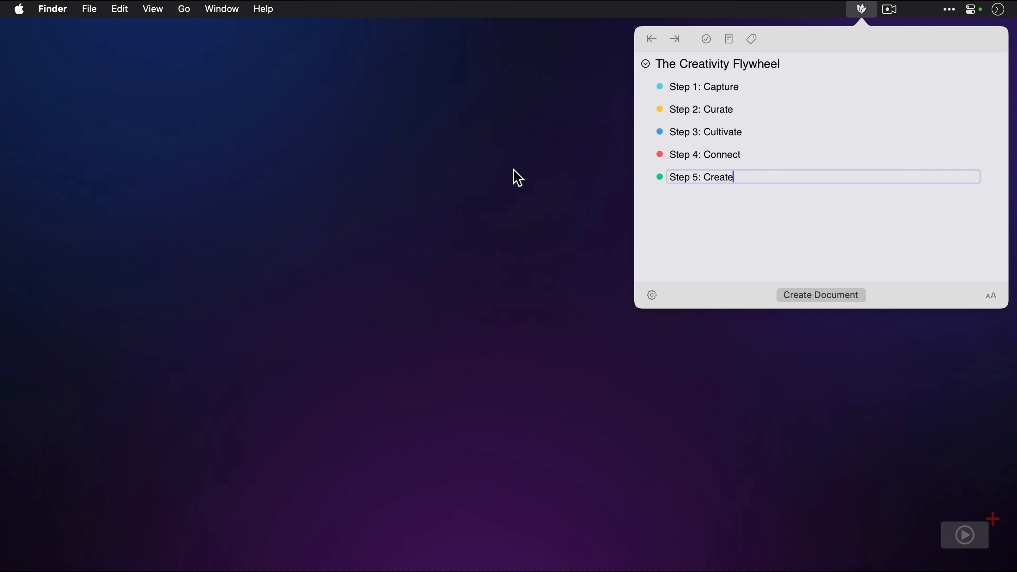
pyautogui.press('Up')
pyautogui.press('Up')
pyautogui.press('Up')
pyautogui.press('Up')
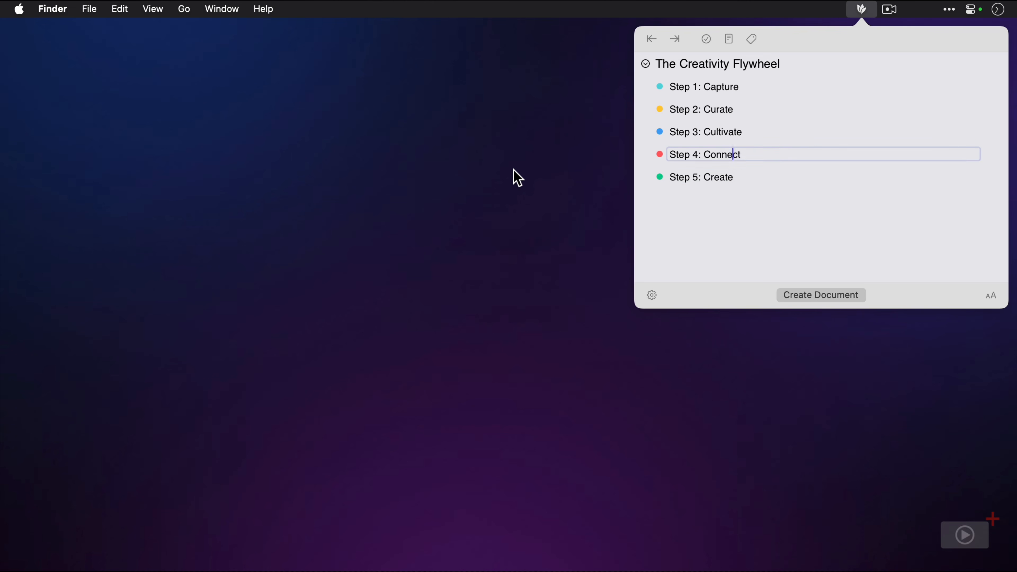
pyautogui.press('Right')
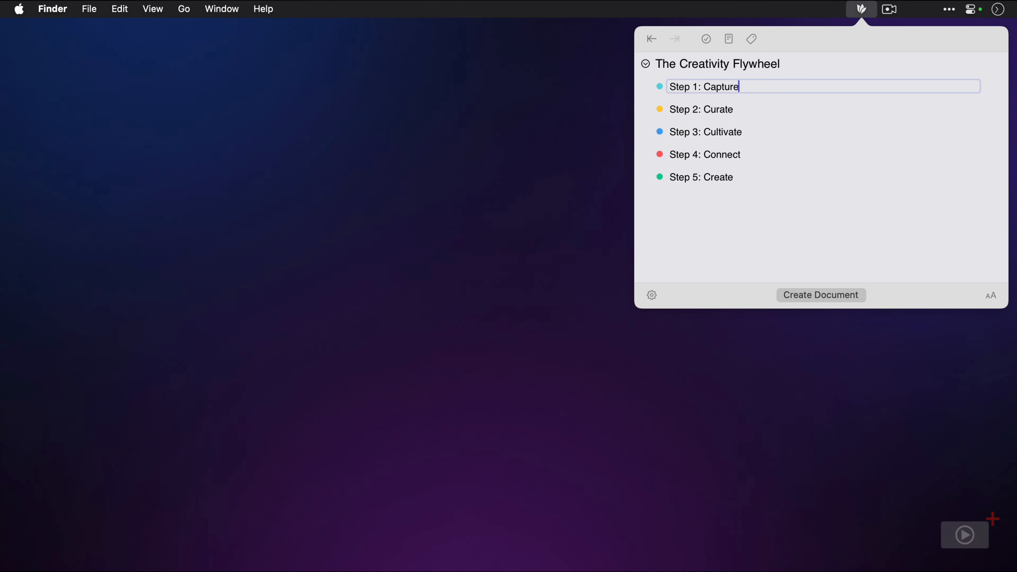
pyautogui.press('Return')
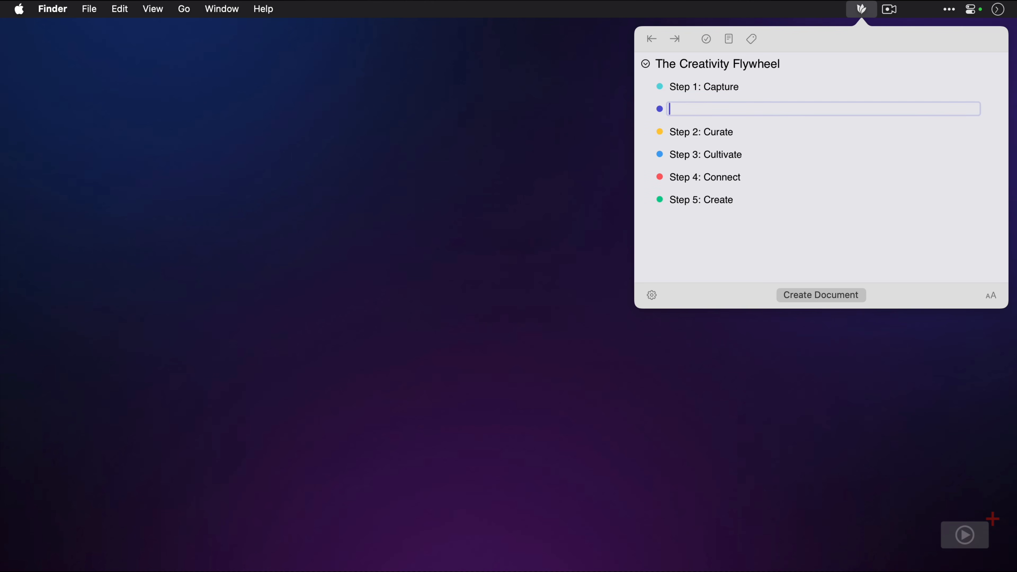
pyautogui.press('Tab')
pyautogui.write('Capture what')
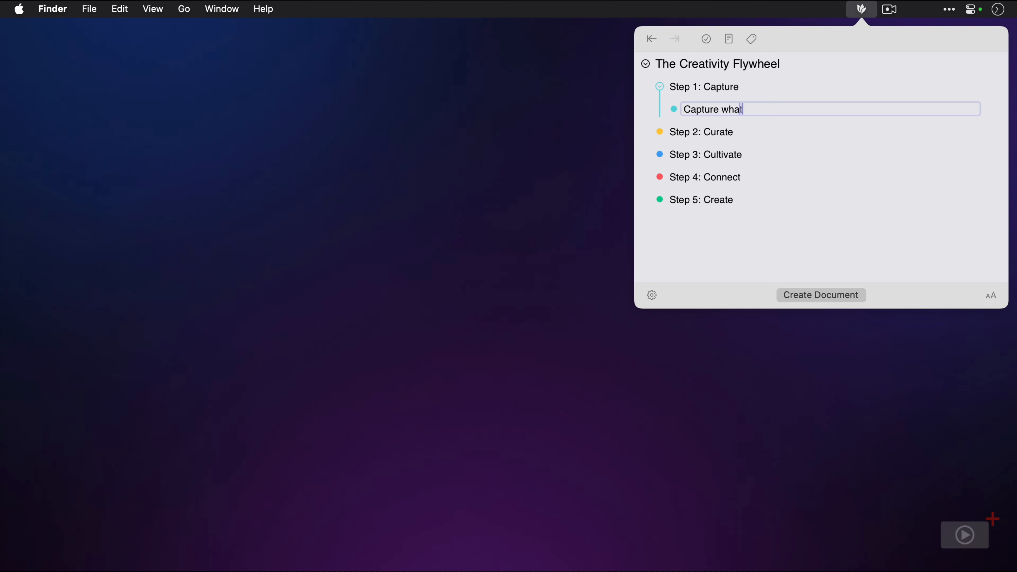
pyautogui.write(' resonates (what piques your curiosity)')
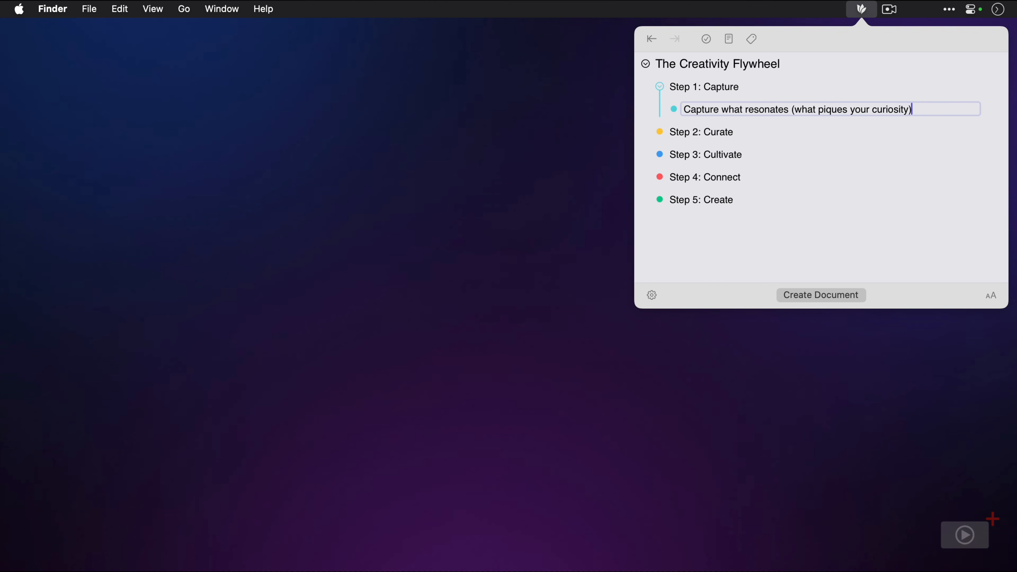
pyautogui.press('Return')
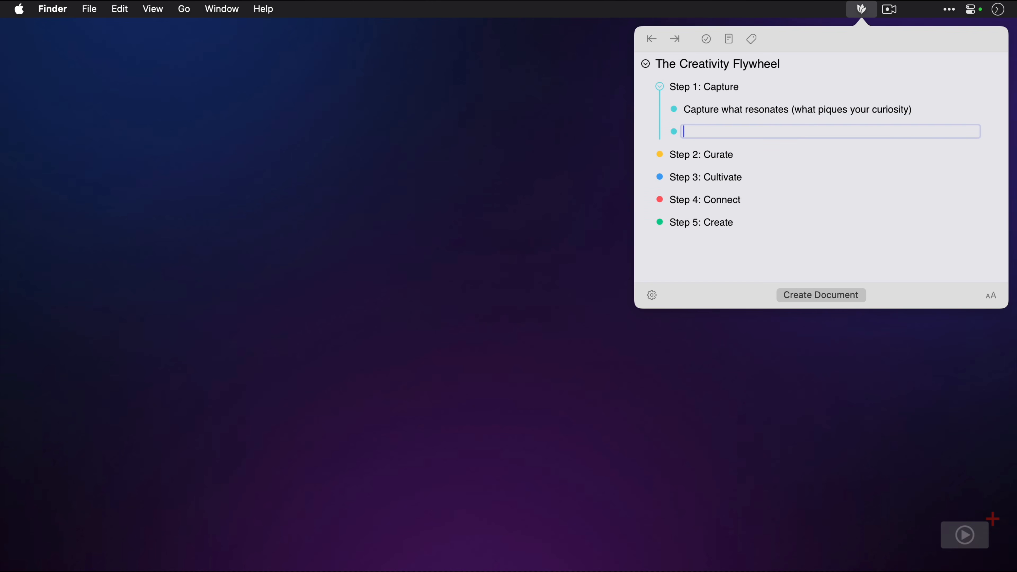
pyautogui.press('BackSpace')
# - Add the child node "Only keep the really good stuff" under Step 2: Curate
pyautogui.press('Down')
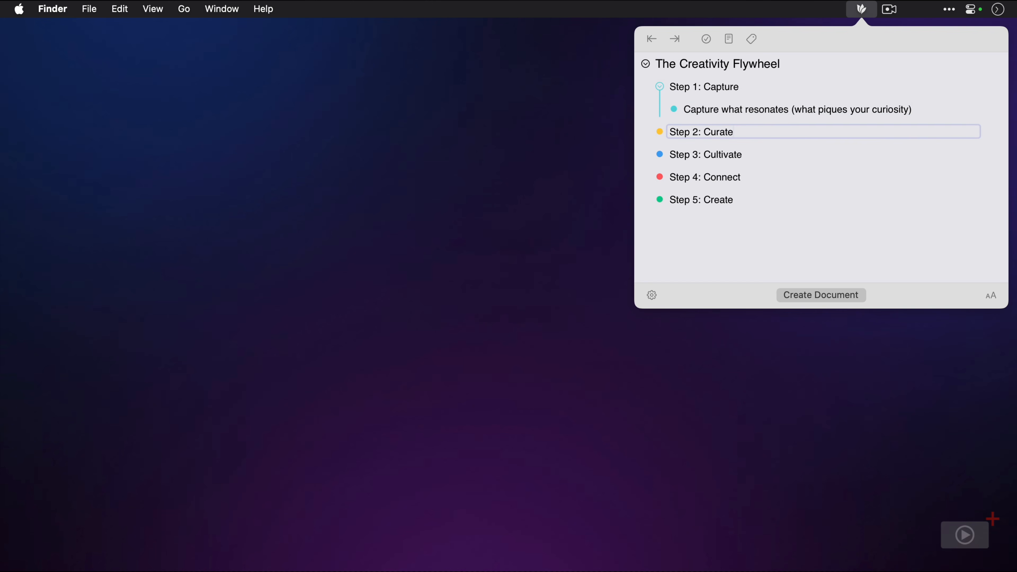
pyautogui.press('Return')
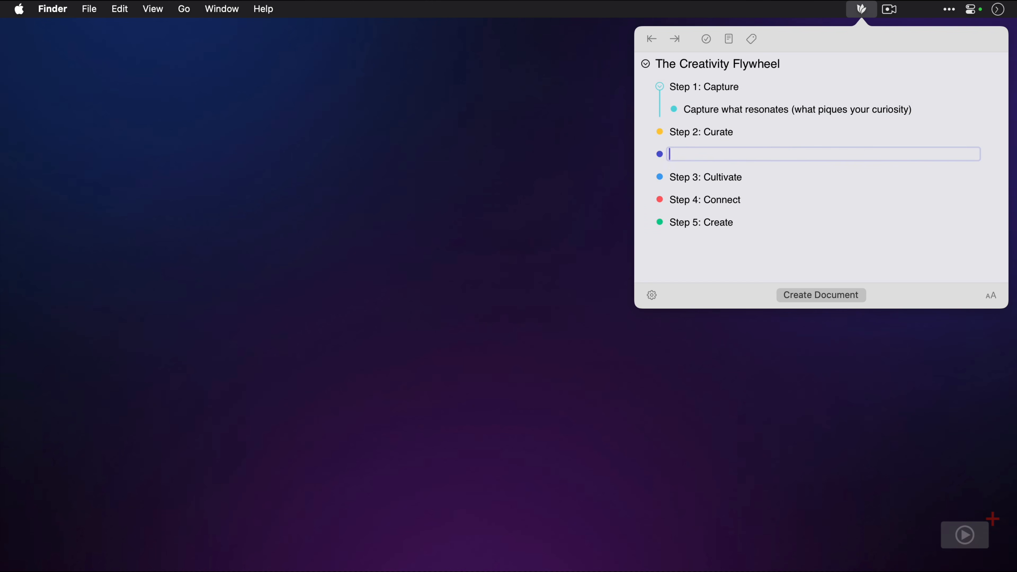
pyautogui.press('Tab')
pyautogui.write('Only keep the really good stuff')
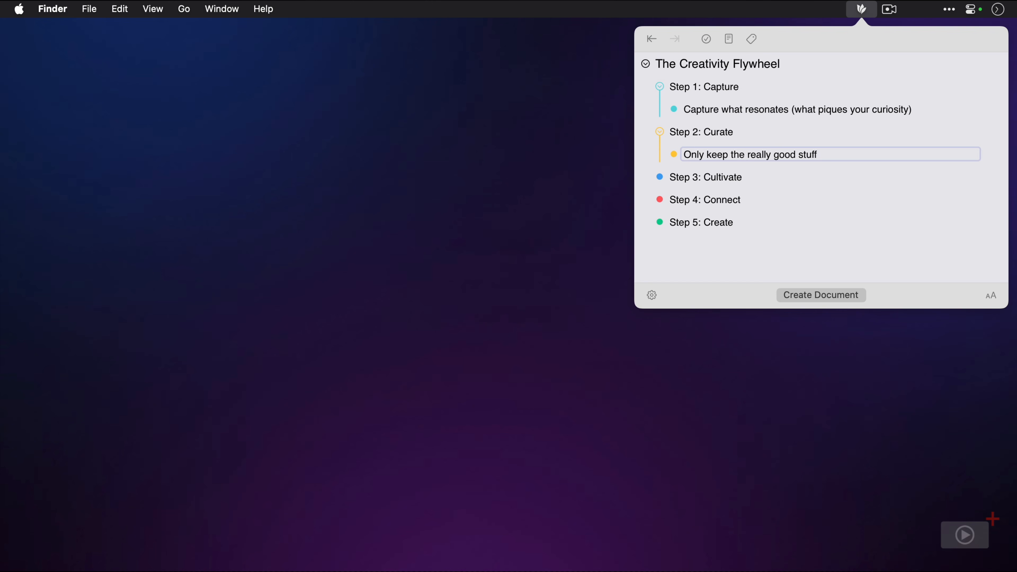
# - Add the child node "Give it time to develop" under Step 3: Cultivate
pyautogui.press('Down')
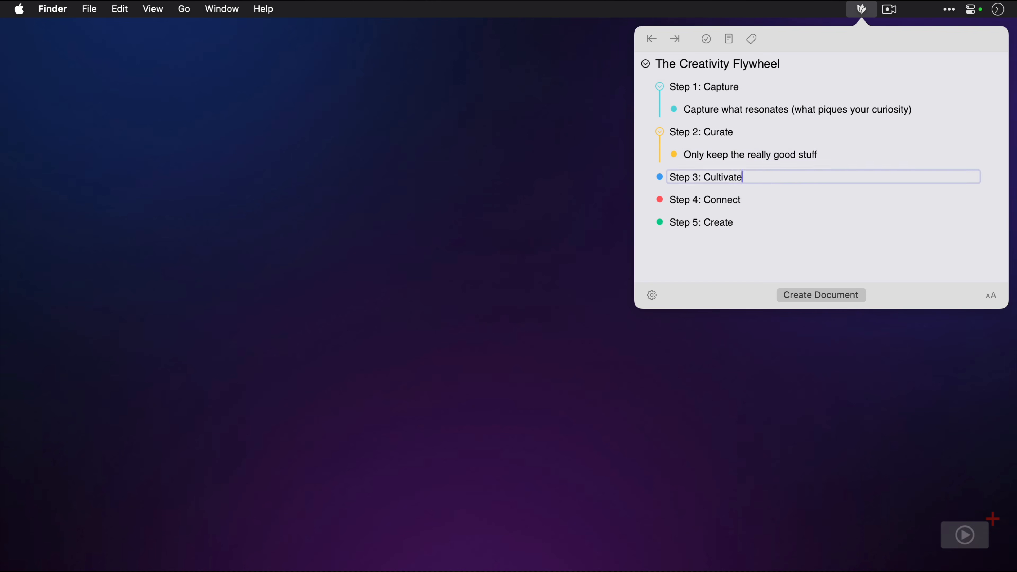
pyautogui.press('Return')
pyautogui.press('Tab')
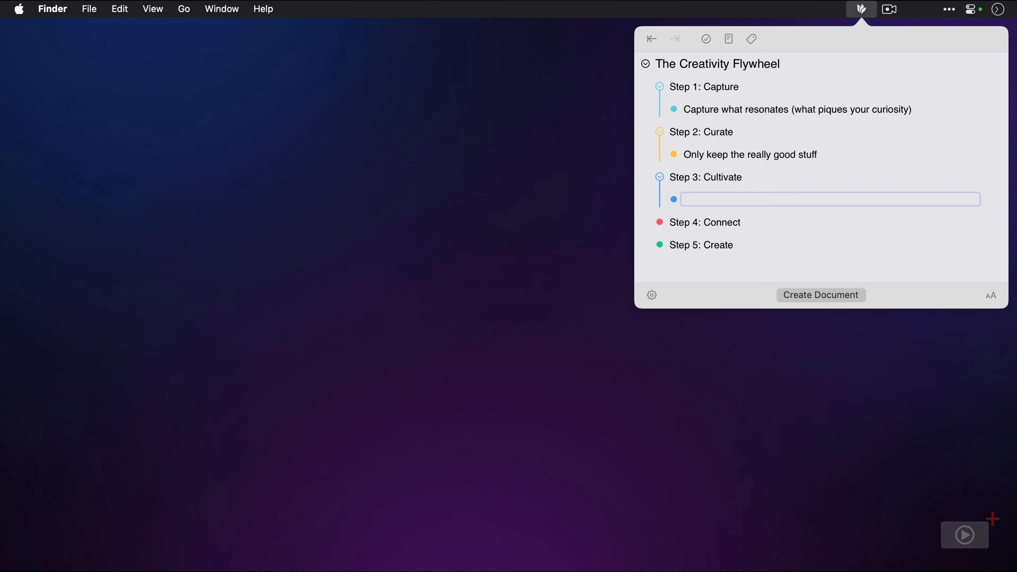
pyautogui.write('Give it time to develop')
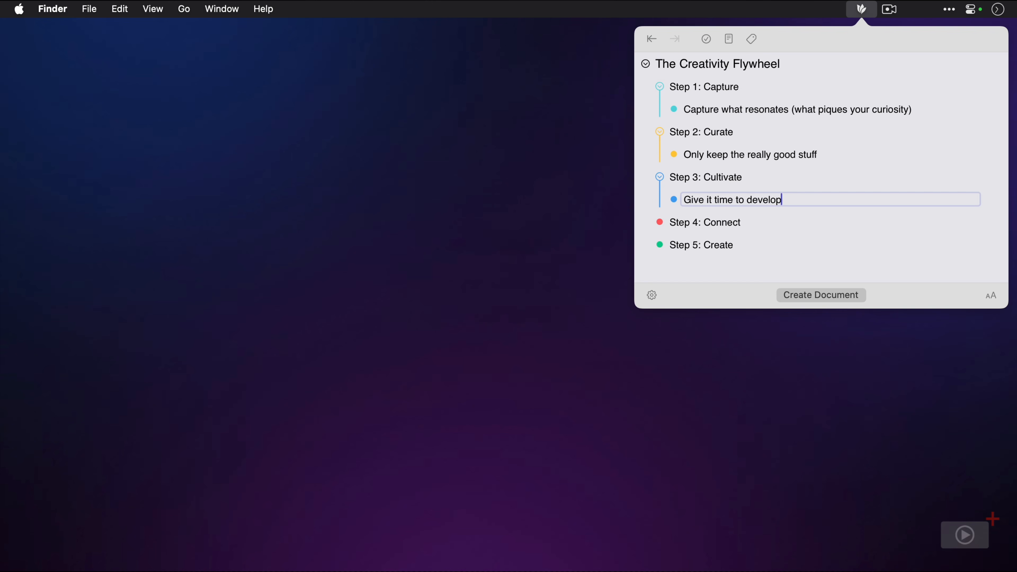
# - Add the child node "Connect your idea with the others you've collected" under Step 4: Connect
pyautogui.click(741, 222)
pyautogui.press('Return')
pyautogui.press('Tab')
pyautogui.write('Co')
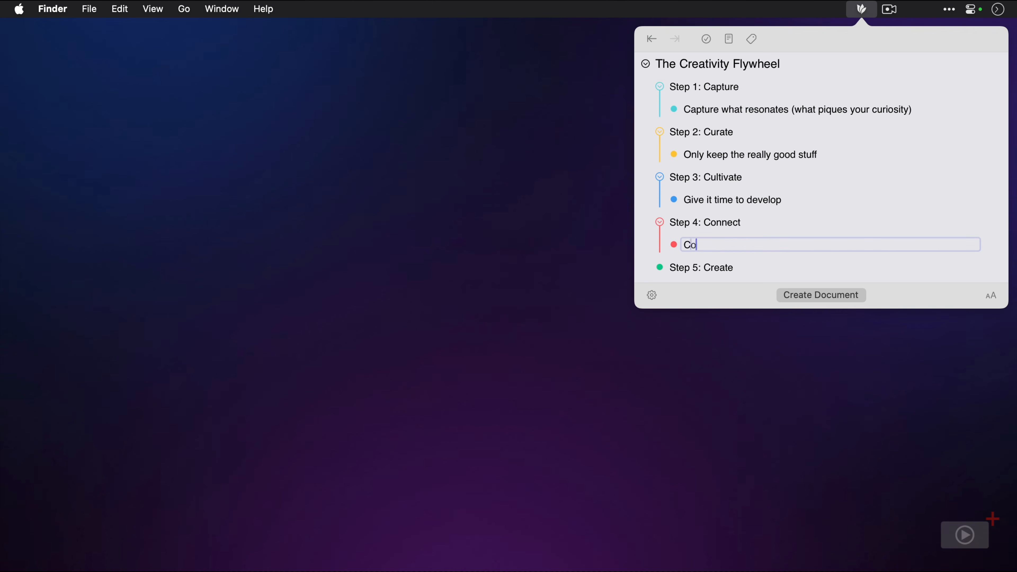
pyautogui.write('nnect your idea with the other')
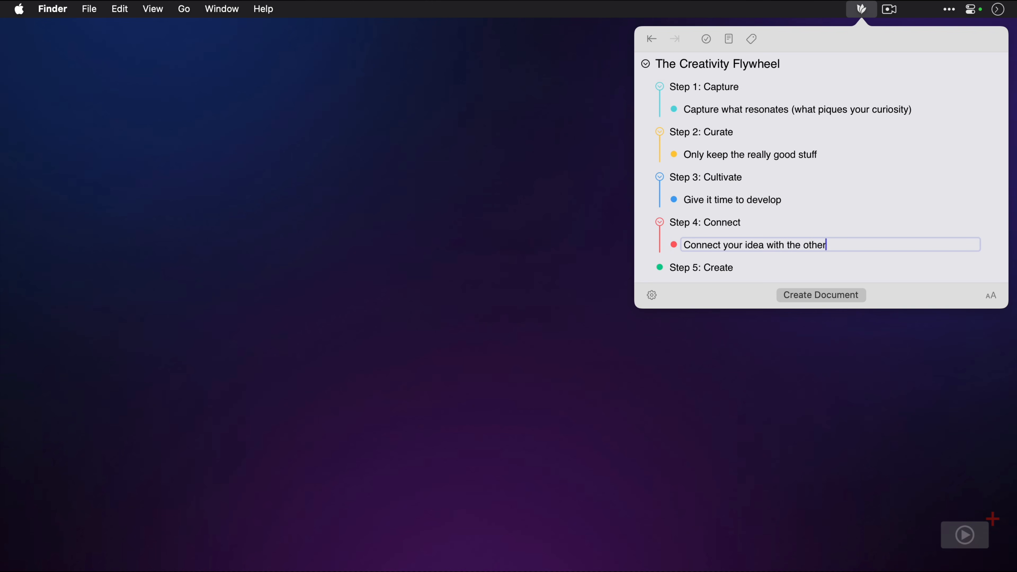
pyautogui.write("s you've collected")
# - Add the child node "There needs to be an output" under Step 5: Create
pyautogui.click(734, 268)
pyautogui.press('Return')
pyautogui.press('Tab')
pyautogui.write('There nee')
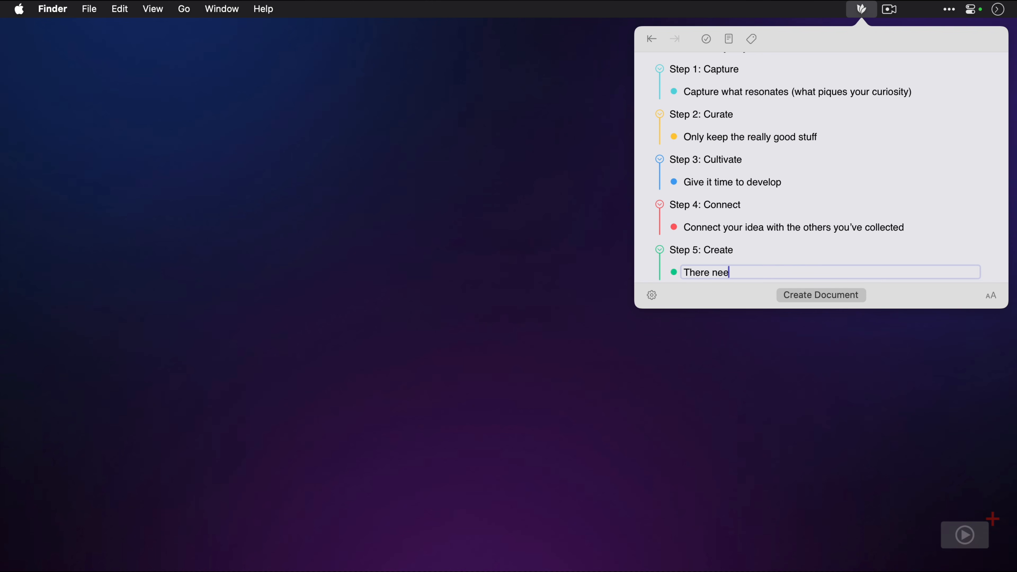
pyautogui.write('ds to be an output')
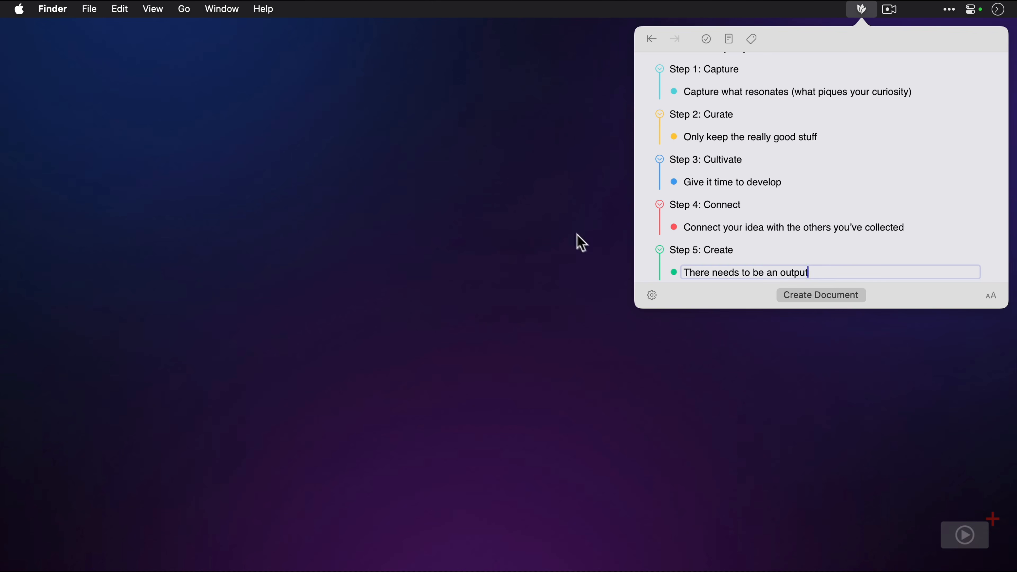
# - Check the Quick Entry options without changing them, and create a mind map document from the outline
pyautogui.click(651, 294)
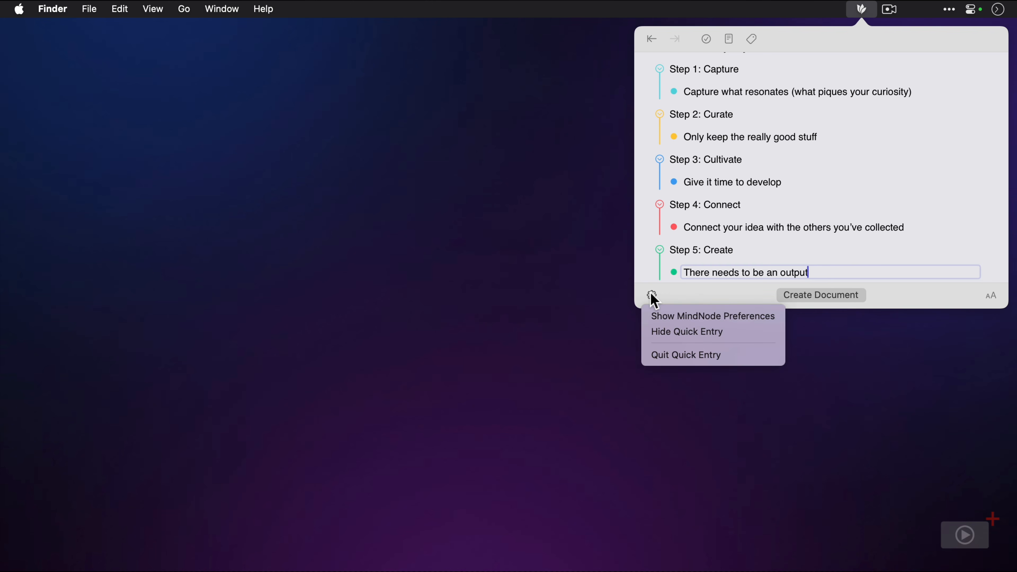
pyautogui.click(651, 293)
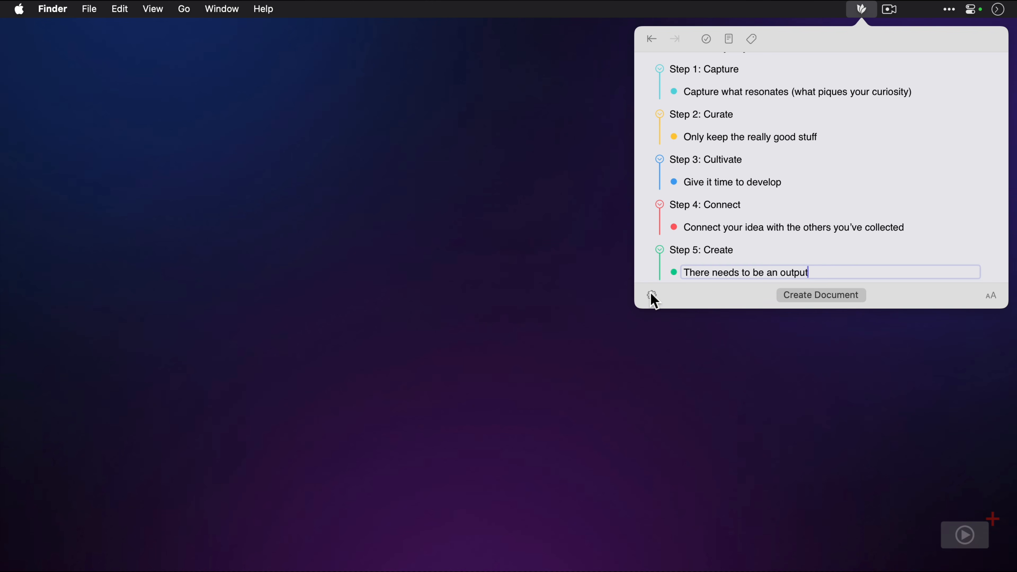
pyautogui.click(808, 296)
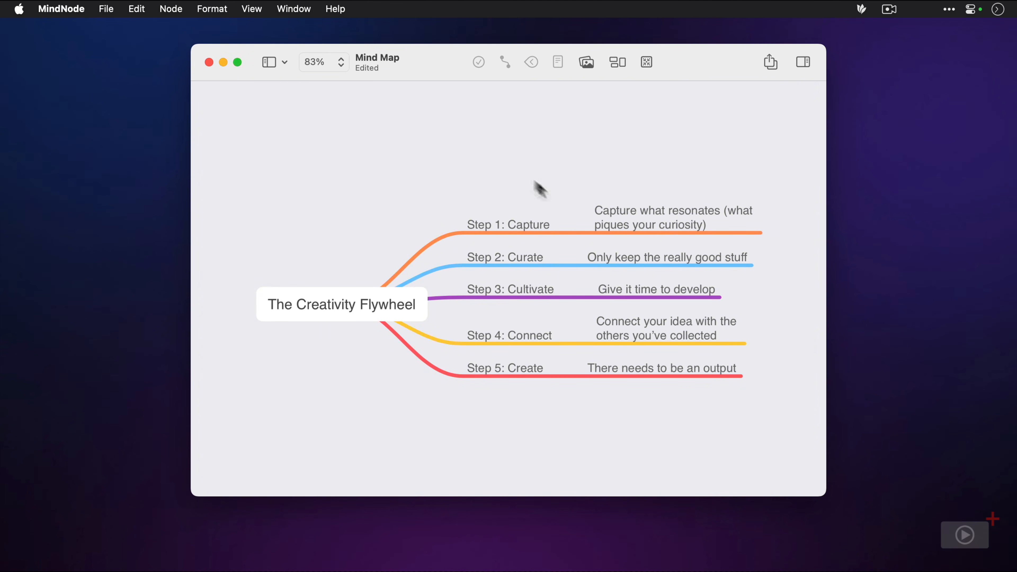
# - Rename the mind map document as The Creativity Flywheel
pyautogui.click(372, 58)
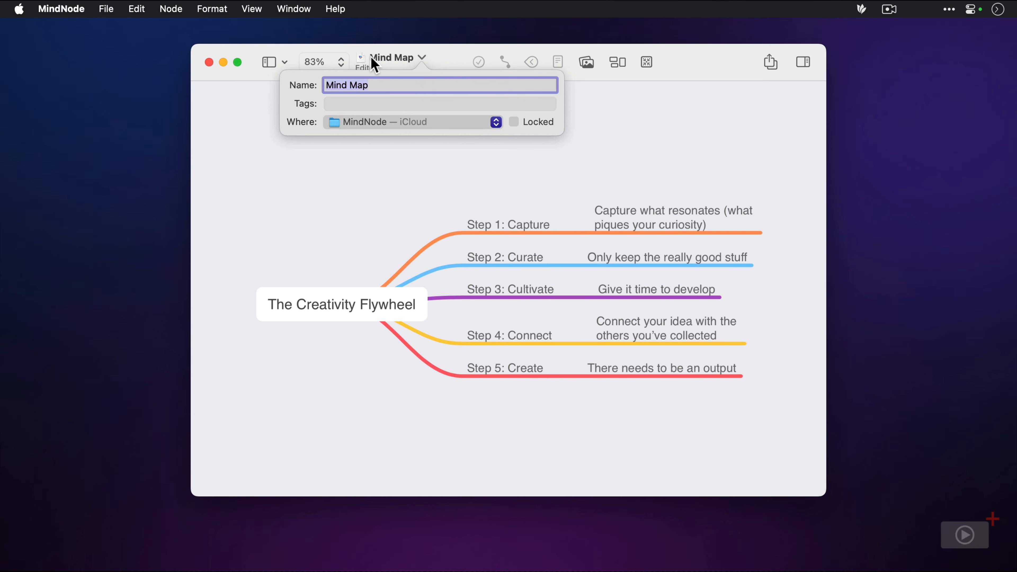
pyautogui.write('The Creativity Flywheel')
pyautogui.press('Return')
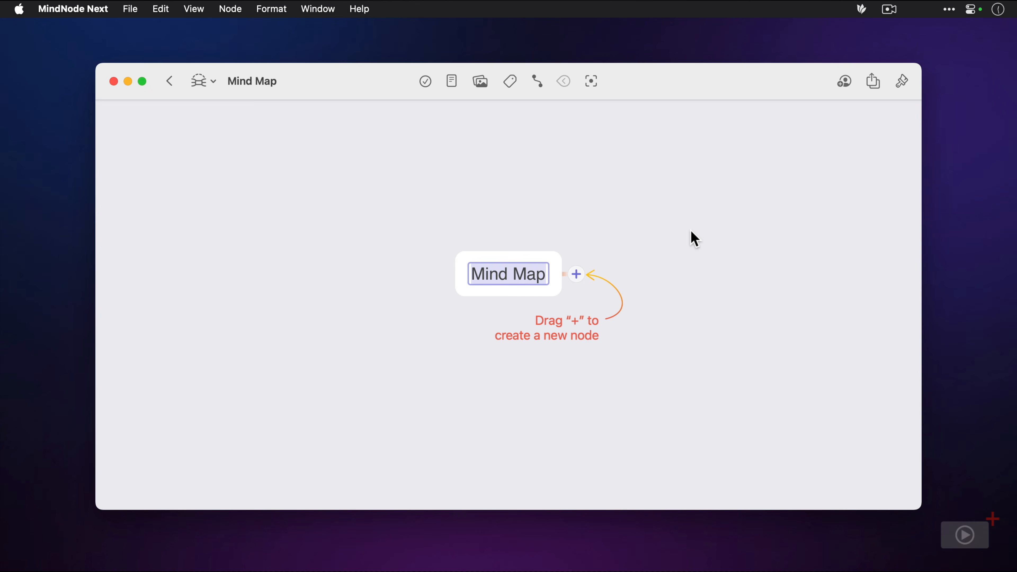
# - In the new MindNode Next document, title the central node "My MindNode Theme"
pyautogui.write('My Min')
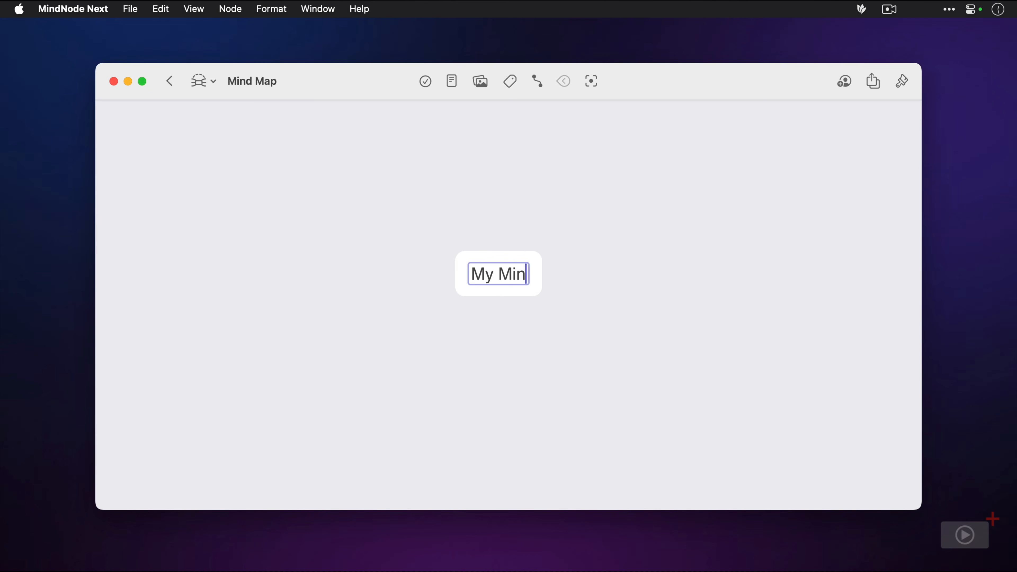
pyautogui.write('dNode Theme')
pyautogui.press('Return')
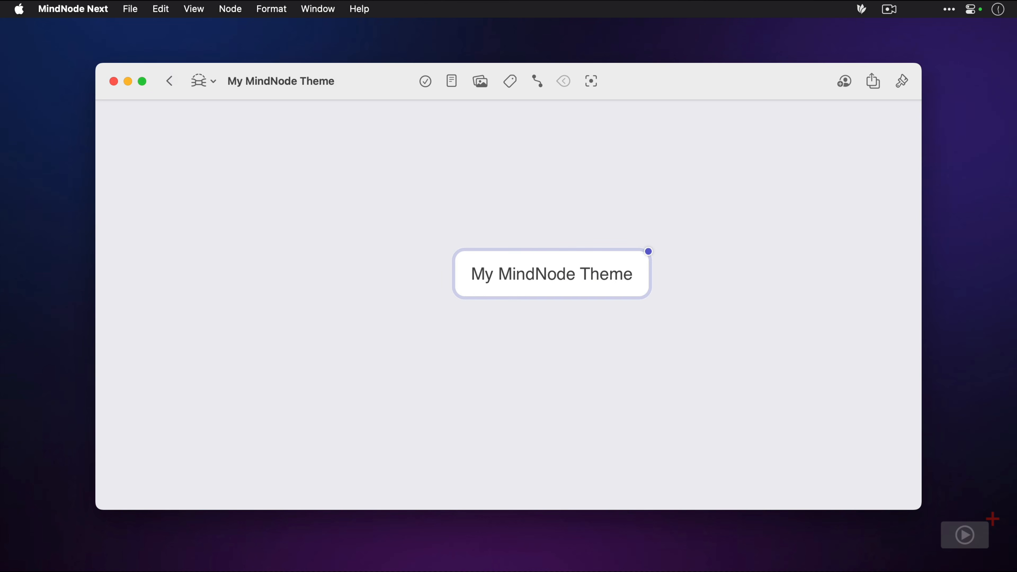
# - Add three child nodes to the central node, named Node 1, Node 2 and Node 3
pyautogui.press('Tab')
pyautogui.write('Node 1')
pyautogui.press('Return')
pyautogui.press('Return')
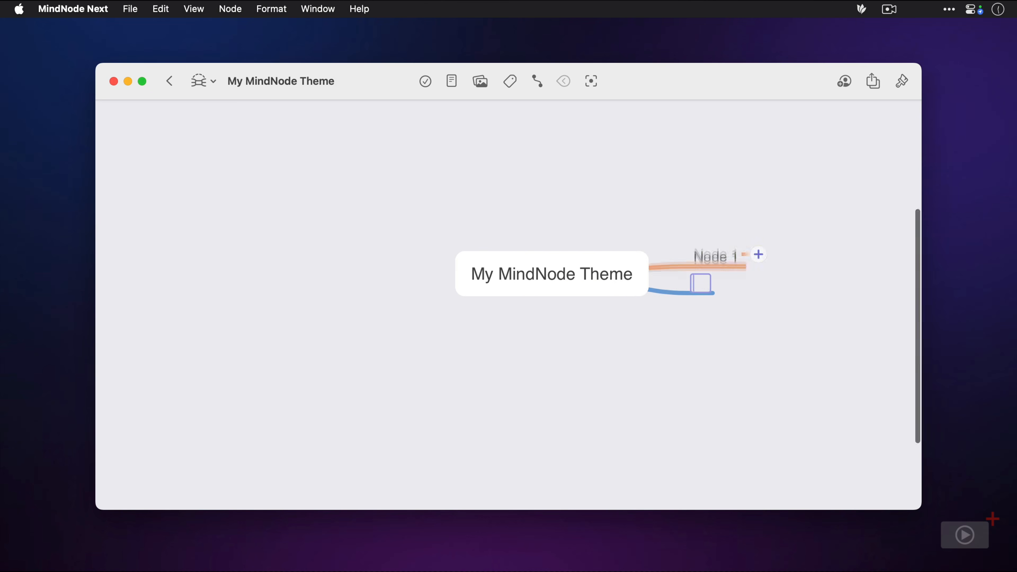
pyautogui.write('Node 2')
pyautogui.press('Return')
pyautogui.press('Return')
pyautogui.write('Node 3')
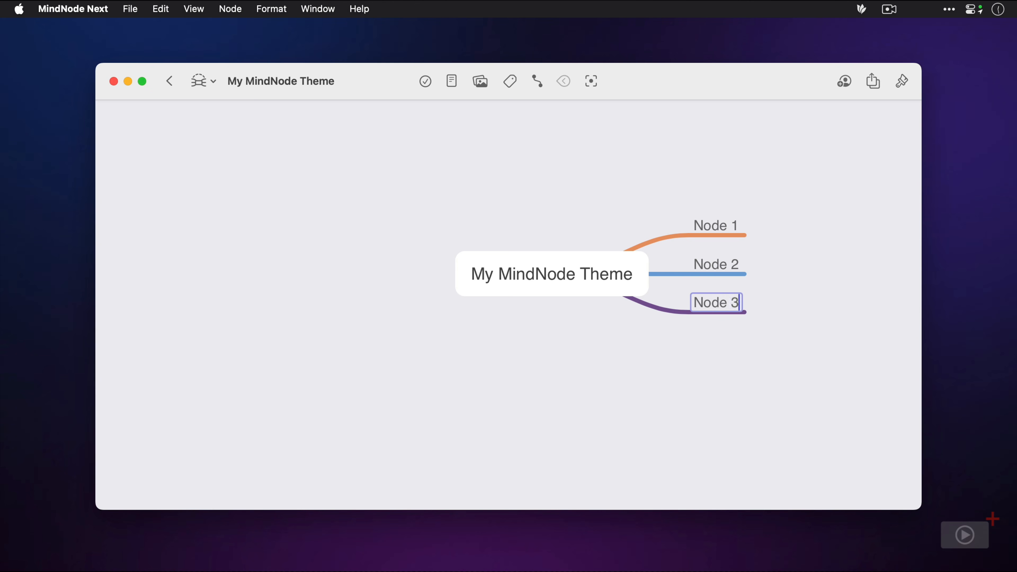
pyautogui.press('Return')
# - Add three more sibling nodes below Node 3, named Node 4, Node 5 and Node 6
pyautogui.press('Return')
pyautogui.write('Node 4')
pyautogui.press('Return')
pyautogui.press('Return')
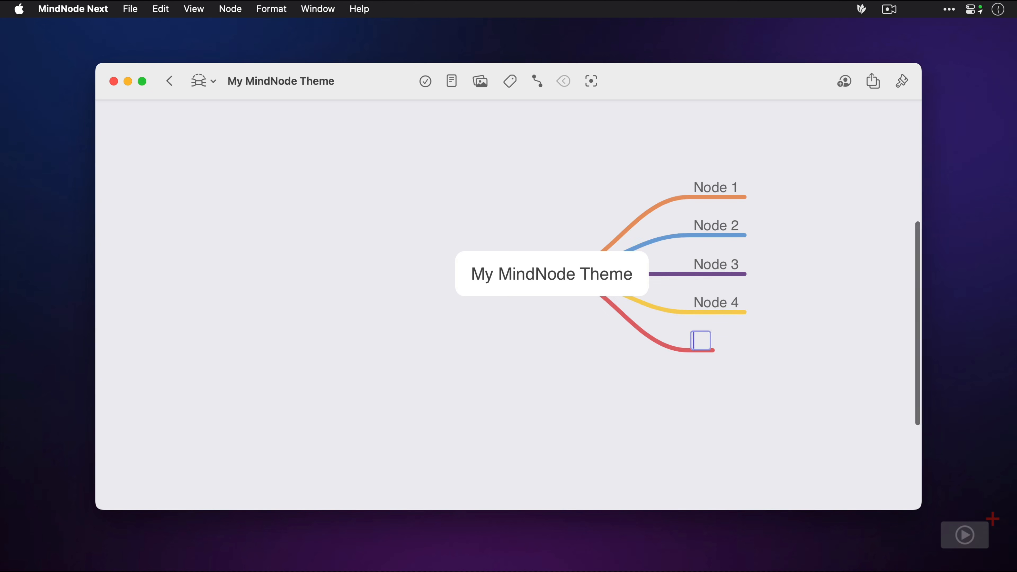
pyautogui.write('Node 5')
pyautogui.press('Return')
pyautogui.press('Return')
pyautogui.write('Node 6')
pyautogui.press('Return')
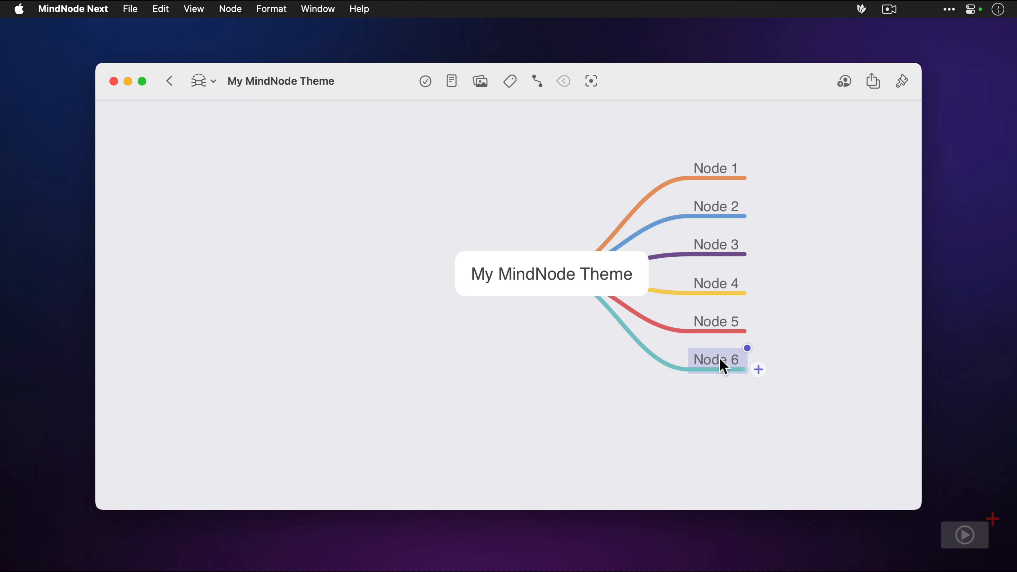
# - Move Node 6, Node 5 and Node 4 to the left side of the central node
pyautogui.moveTo(721, 360); pyautogui.dragTo(383, 295)
pyautogui.moveTo(708, 346); pyautogui.dragTo(382, 287)
pyautogui.moveTo(733, 323); pyautogui.dragTo(435, 332)
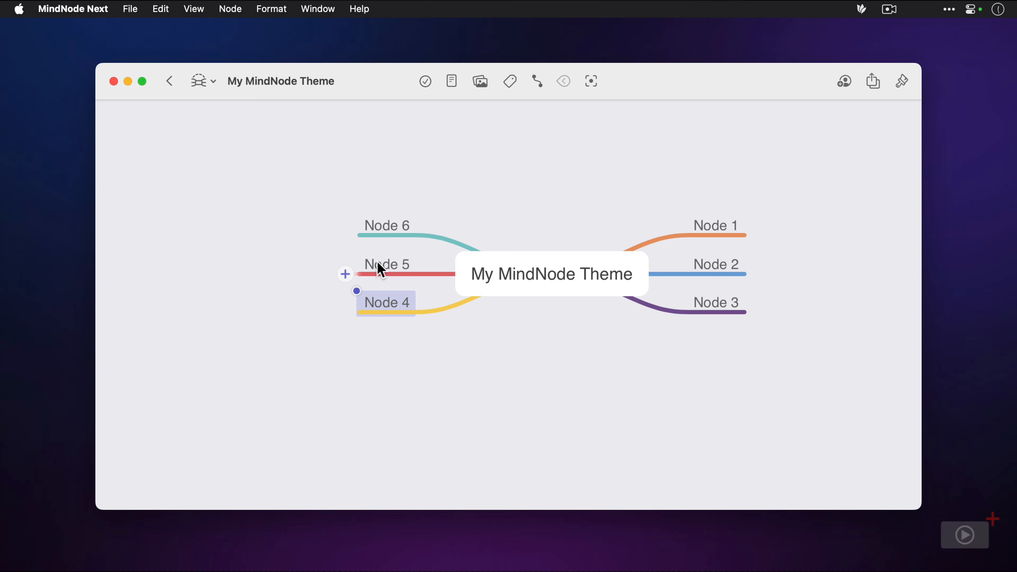
# - Try moving Node 5 slightly toward Node 6, dismiss the Flexible Layout tip, and return the node to its automatic position
pyautogui.moveTo(381, 265); pyautogui.dragTo(379, 254)
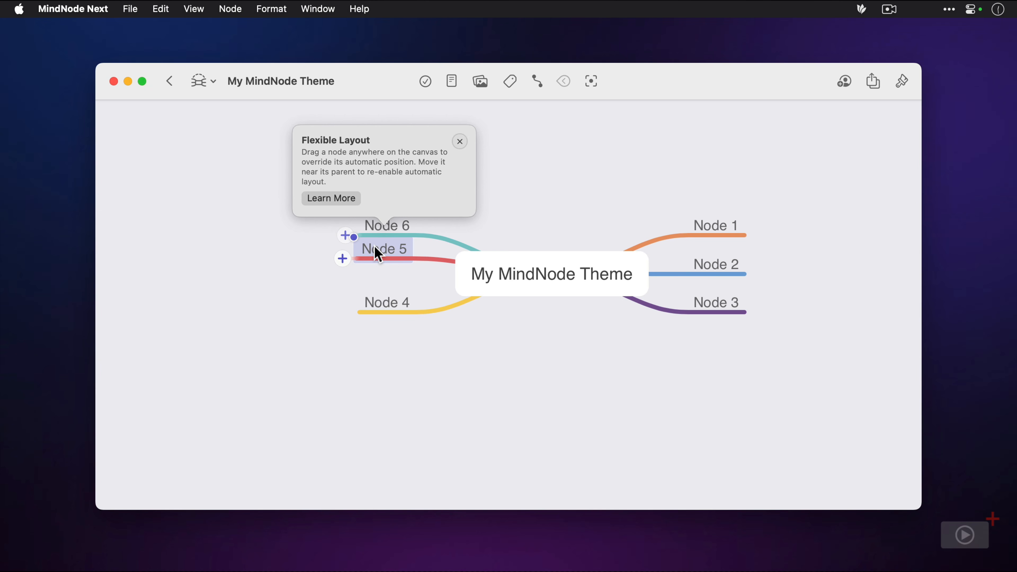
pyautogui.click(459, 143)
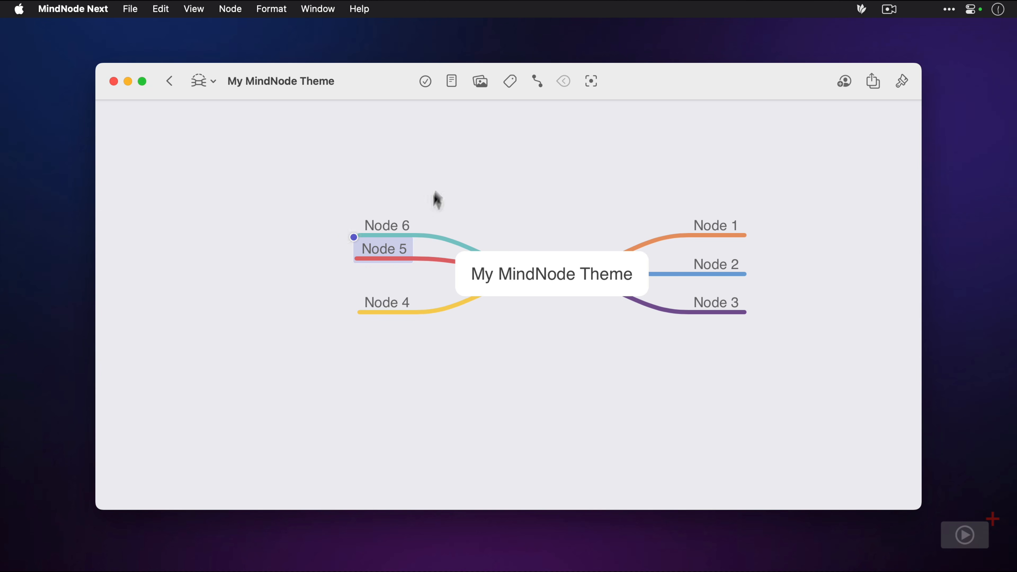
pyautogui.moveTo(399, 252); pyautogui.dragTo(391, 278)
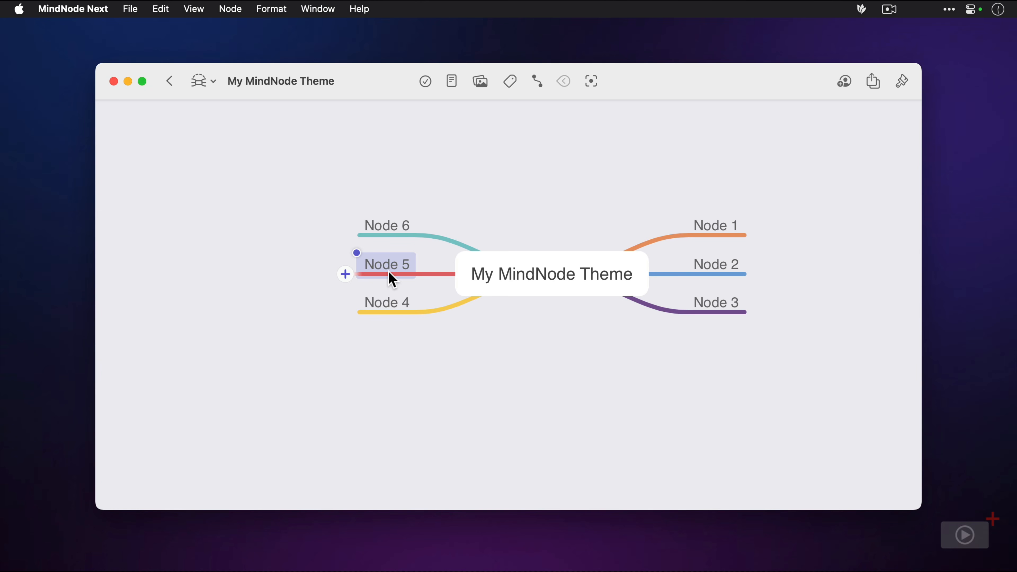
# - Create a connection from Node 6 to Node 1 and bend it into an upward arc over the central node
pyautogui.rightClick(401, 235)
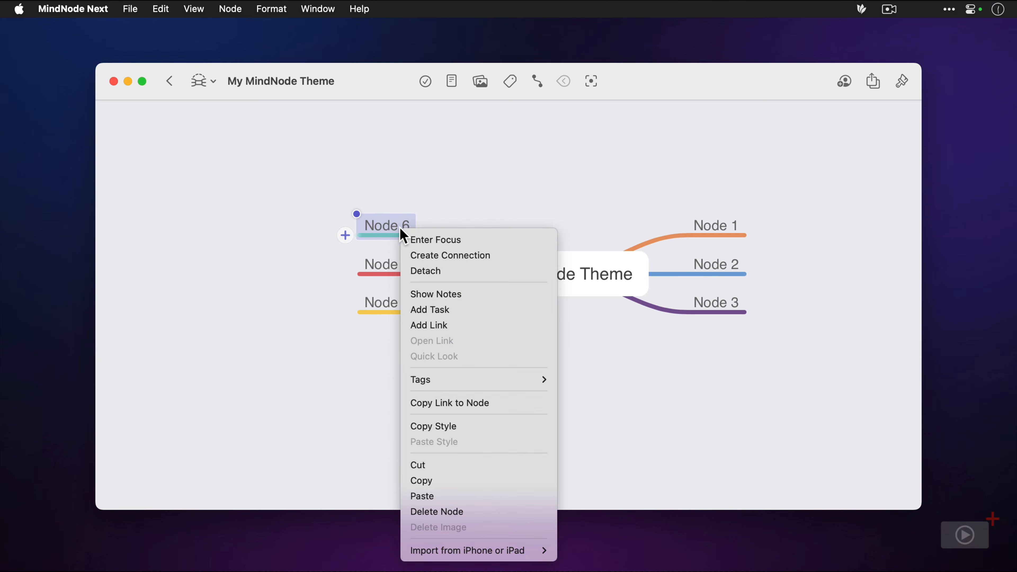
pyautogui.click(432, 255)
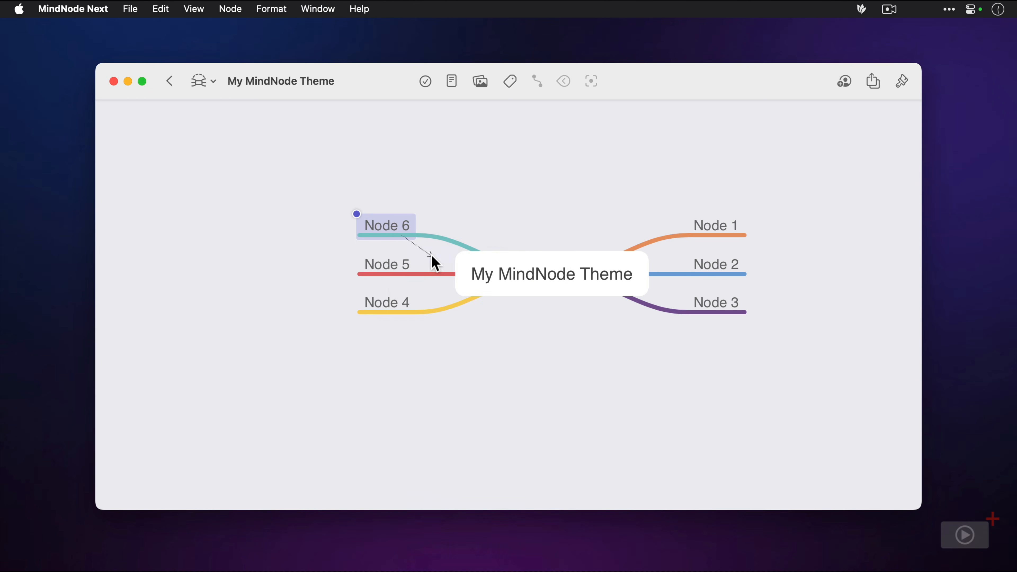
pyautogui.click(735, 236)
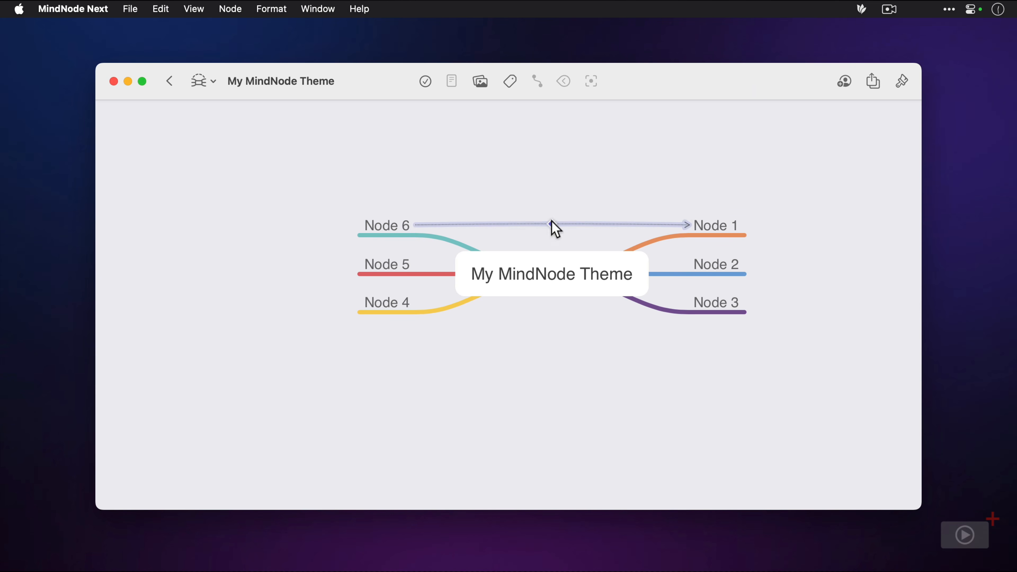
pyautogui.moveTo(551, 223); pyautogui.dragTo(545, 190)
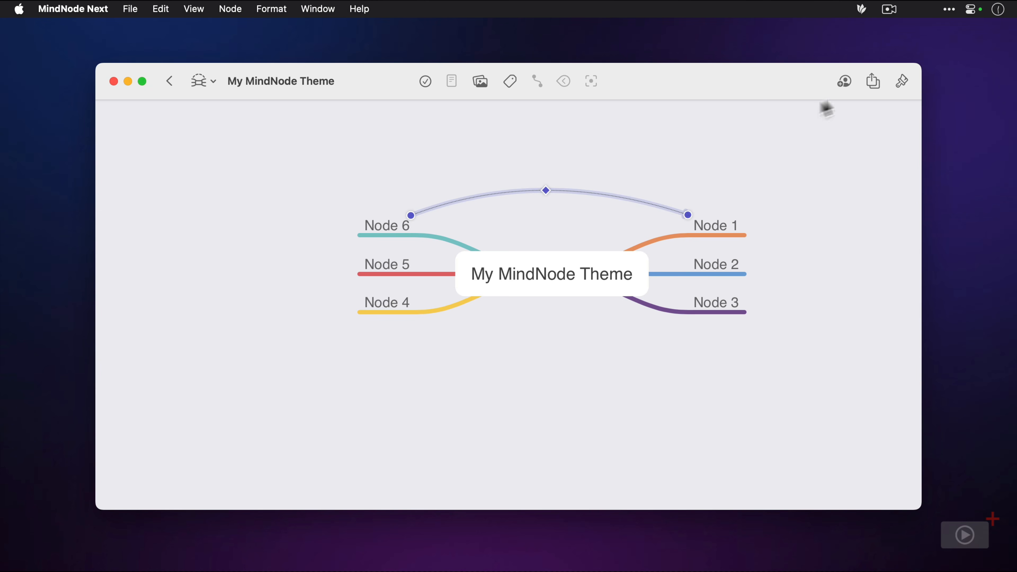
# - Style the connection between Node 6 and Node 1 as a dashed line 2 pt thick
pyautogui.click(902, 82)
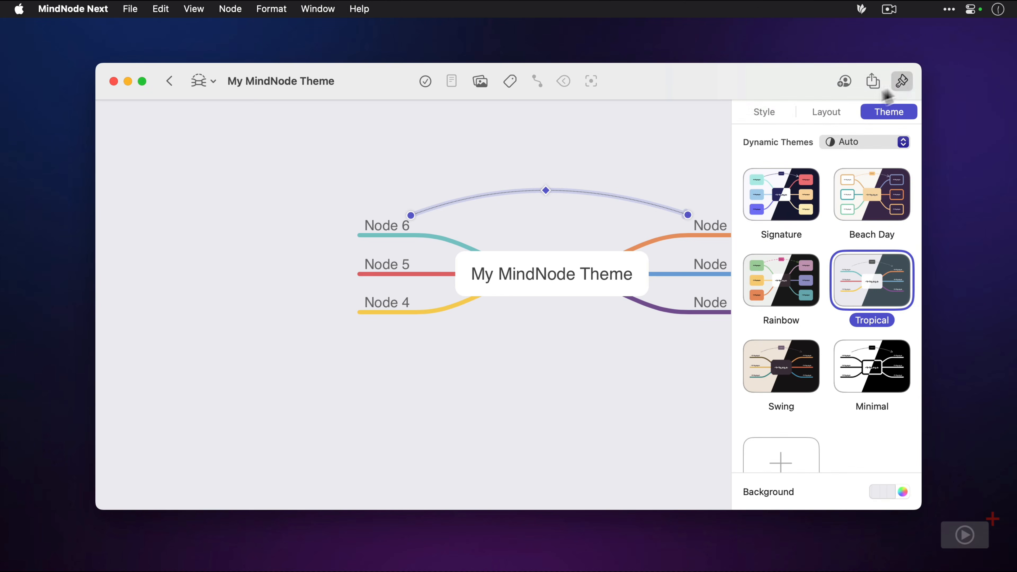
pyautogui.click(770, 119)
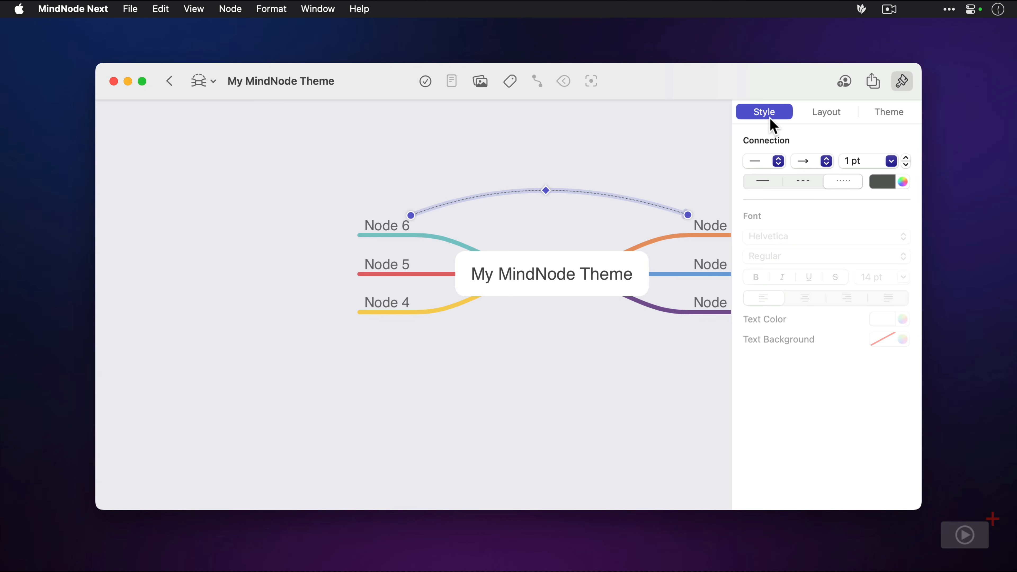
pyautogui.click(806, 186)
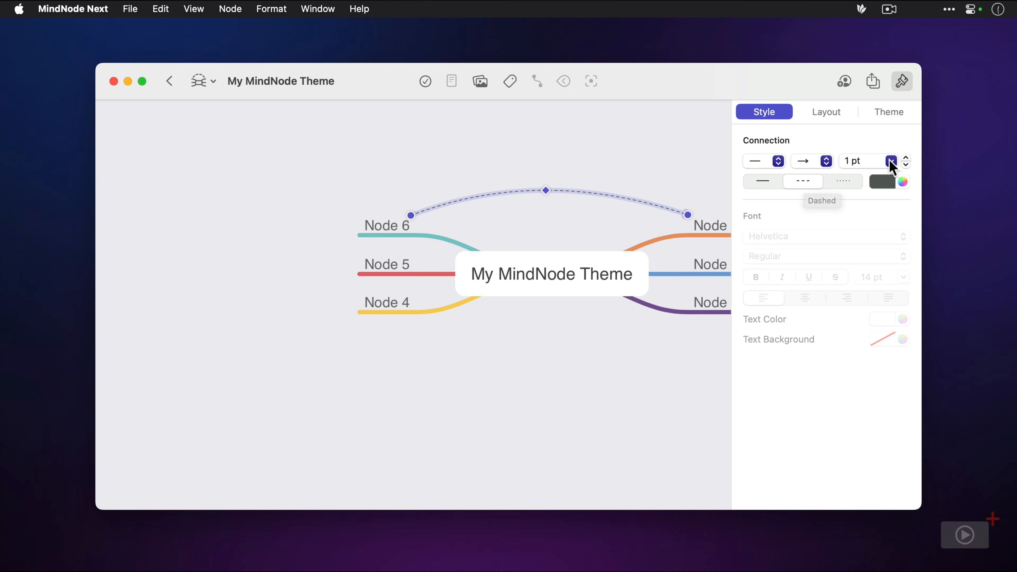
pyautogui.click(905, 158)
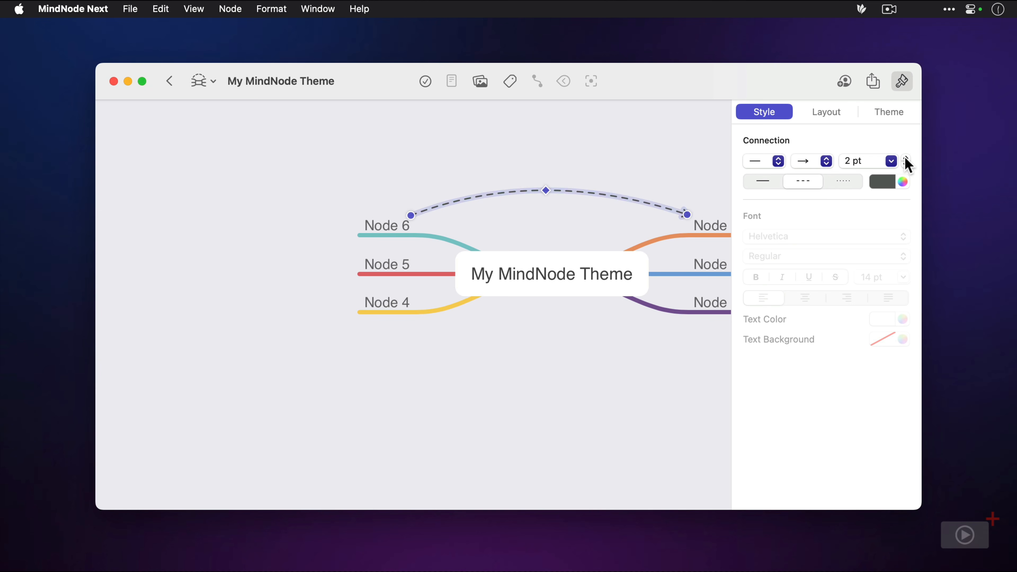
# - Change Node 1's branch color to bright purple using a saved custom swatch
pyautogui.click(711, 228)
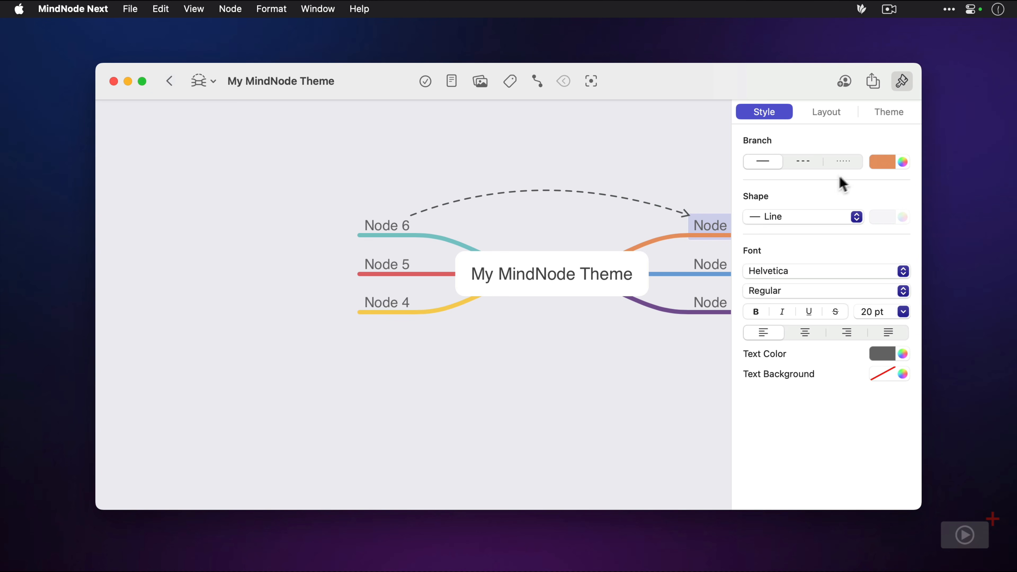
pyautogui.click(888, 162)
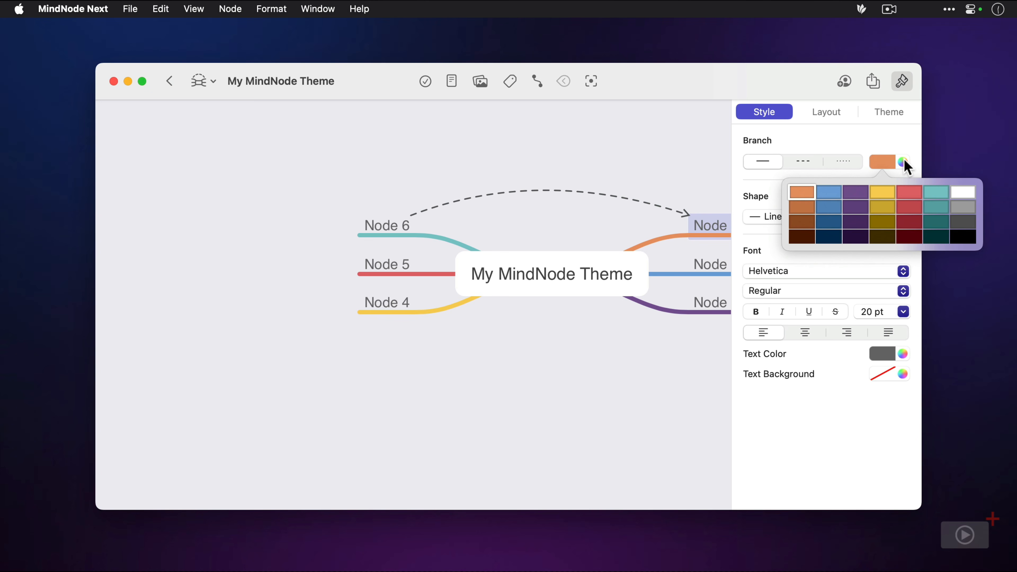
pyautogui.click(902, 161)
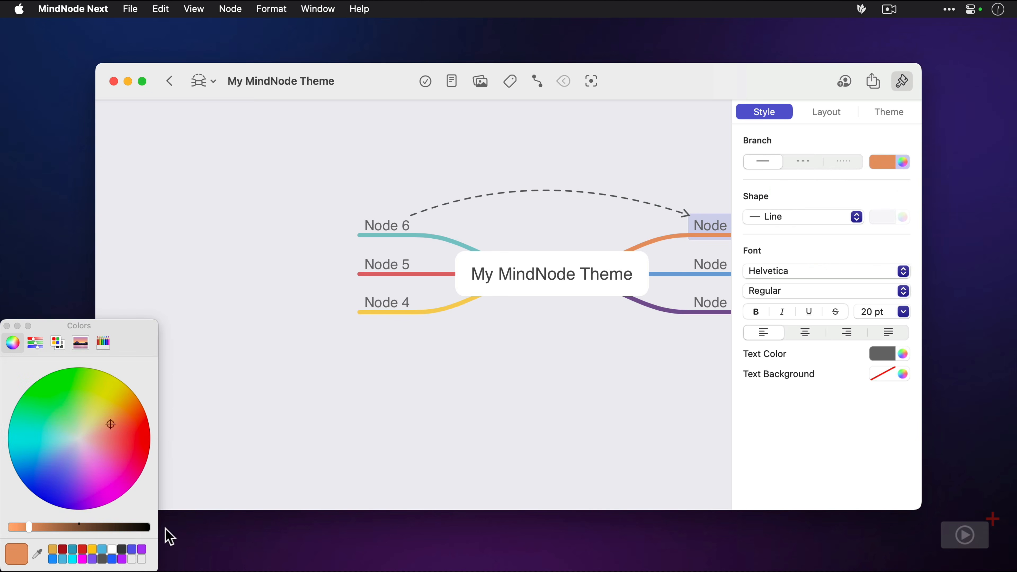
pyautogui.click(123, 560)
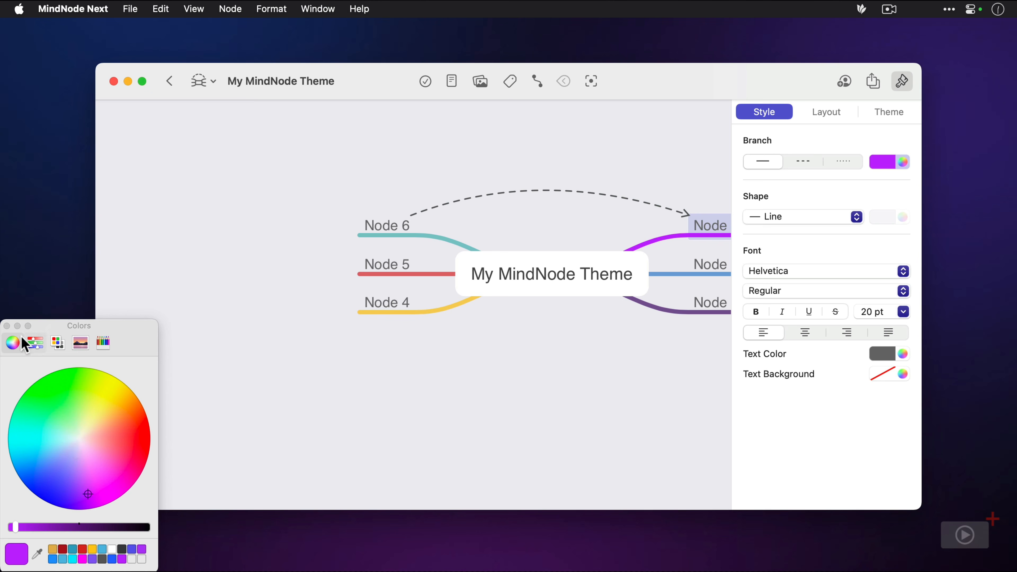
pyautogui.click(6, 326)
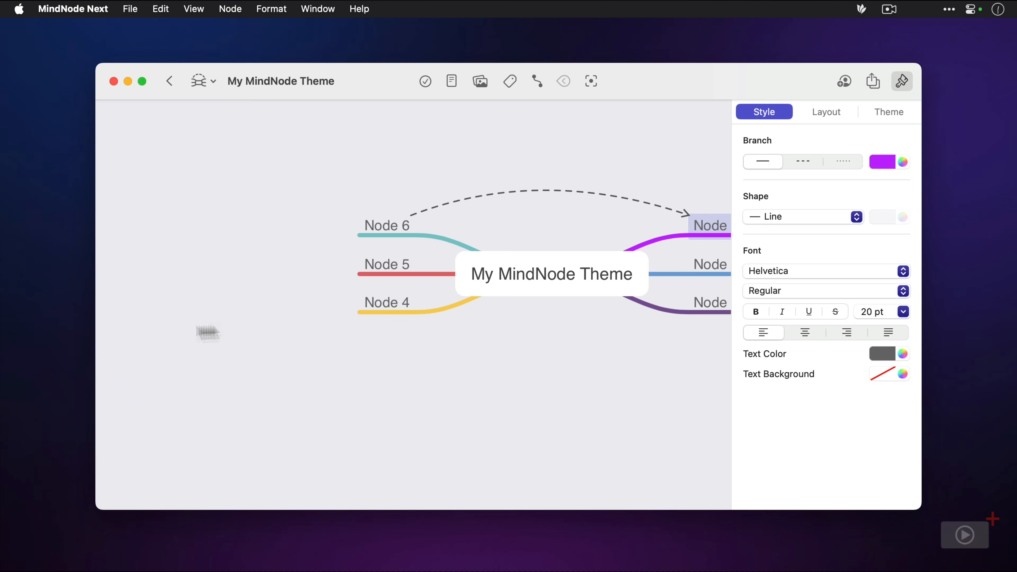
# - Set Node 1's font to SF Pro Display
pyautogui.click(798, 276)
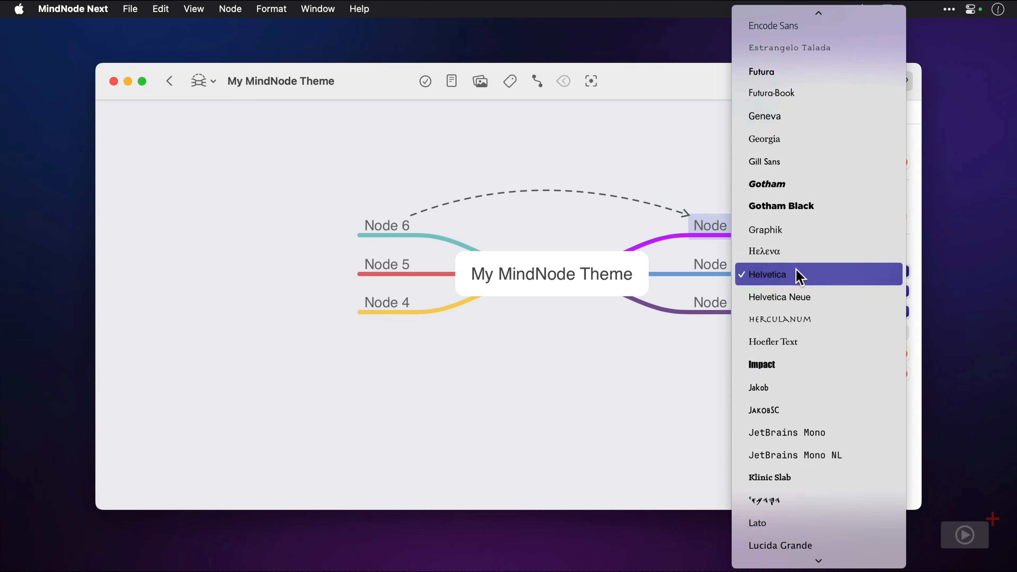
pyautogui.scroll(-10, 799, 277)
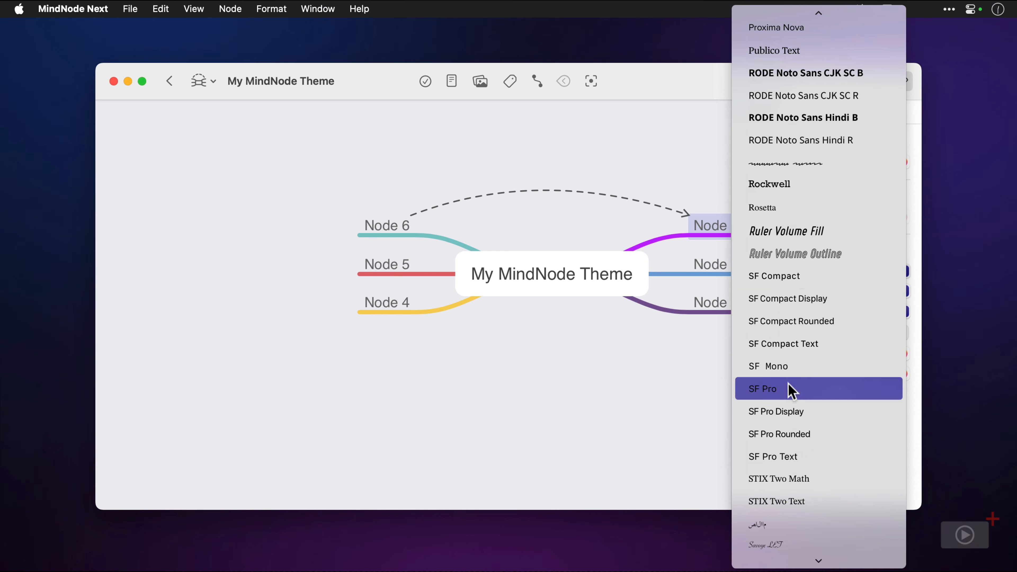
pyautogui.click(792, 411)
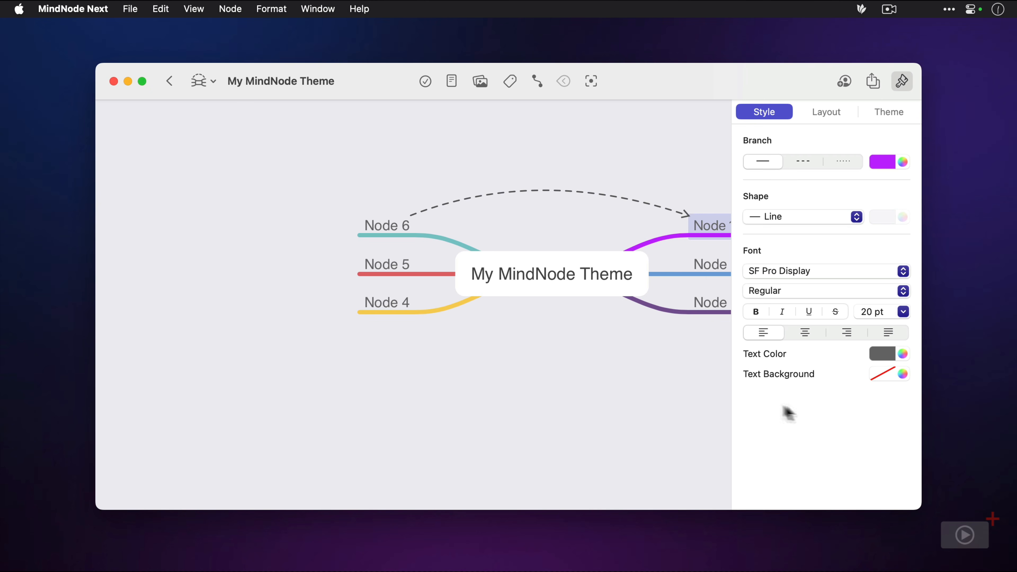
# - Select the whole mind map and set the font of all its nodes to SF Pro Display
pyautogui.click(634, 383)
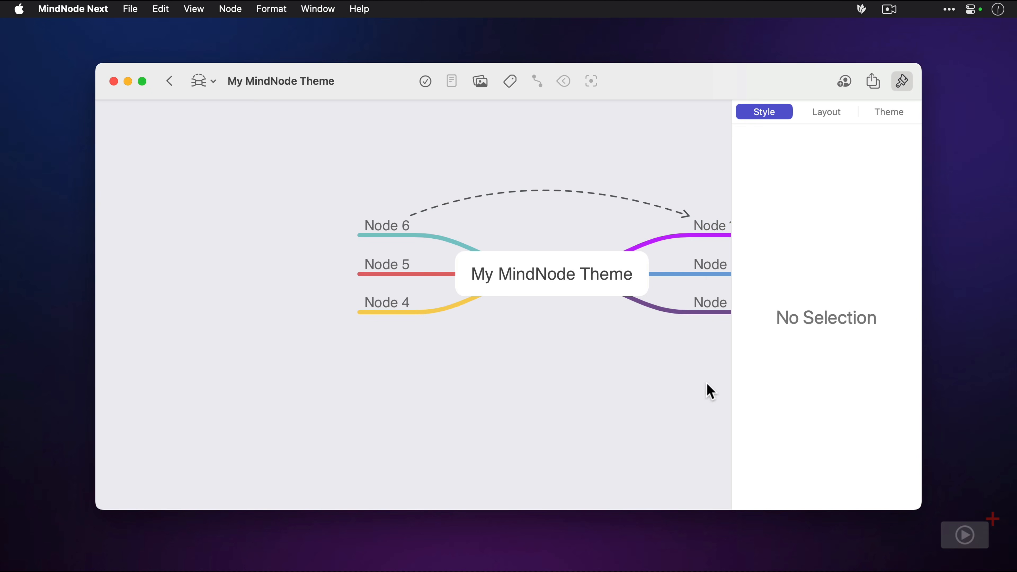
pyautogui.moveTo(716, 384); pyautogui.dragTo(360, 176)
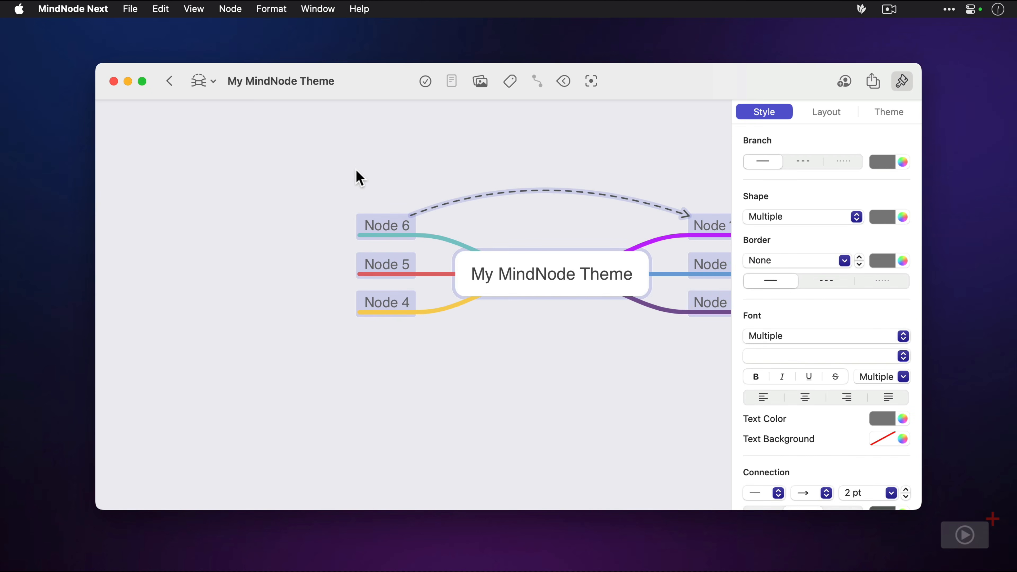
pyautogui.click(785, 338)
pyautogui.scroll(-5, 789, 333)
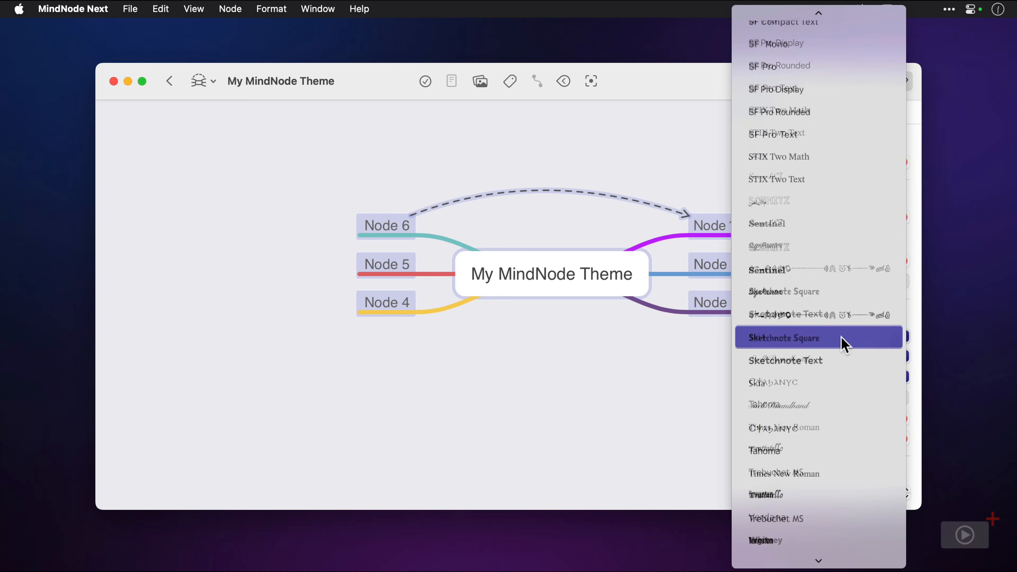
pyautogui.scroll(3, 840, 339)
pyautogui.click(847, 156)
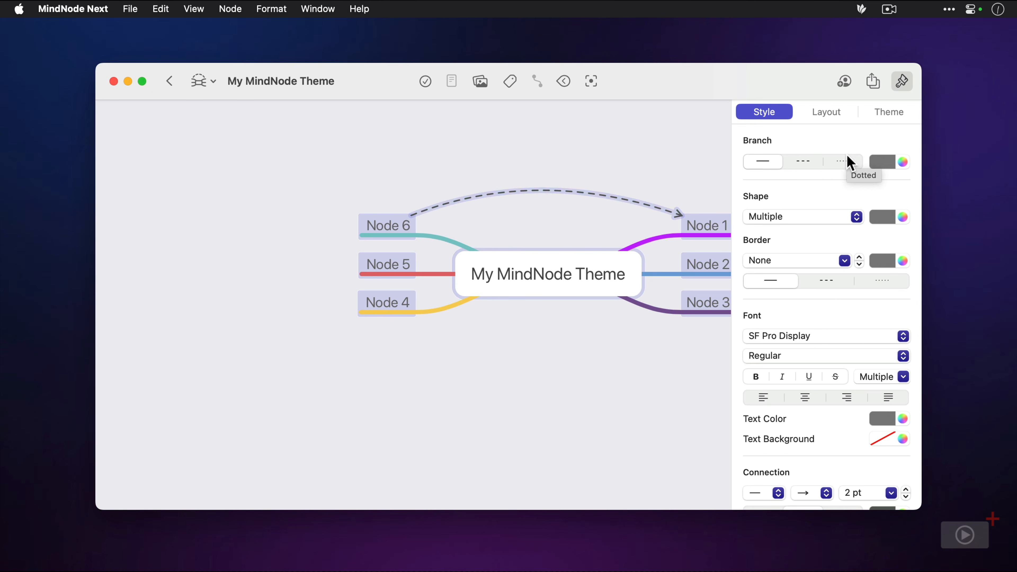
# - Set the text color of all selected nodes to black, and clear the selection
pyautogui.click(887, 418)
pyautogui.click(985, 496)
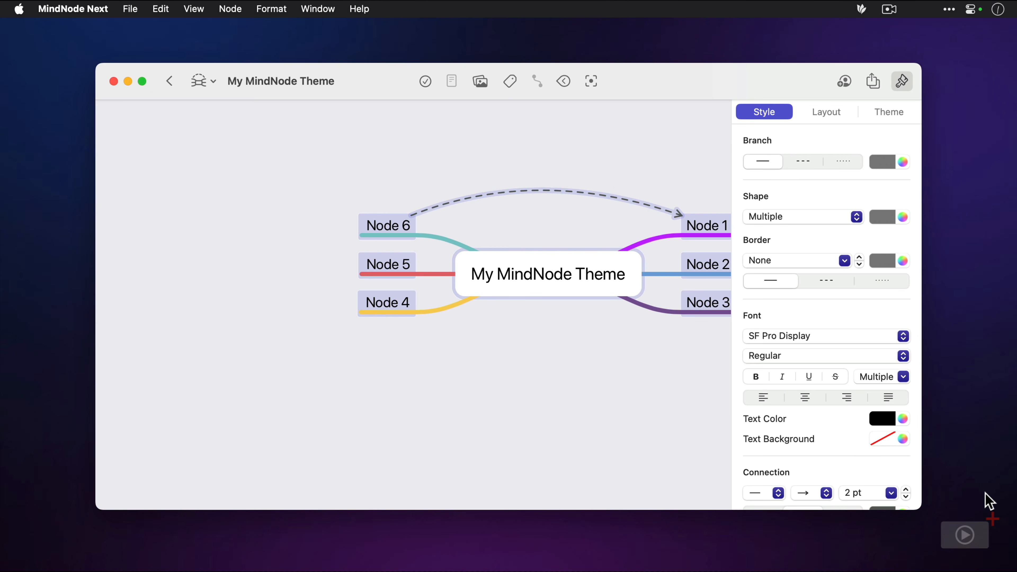
pyautogui.scroll(-2, 844, 442)
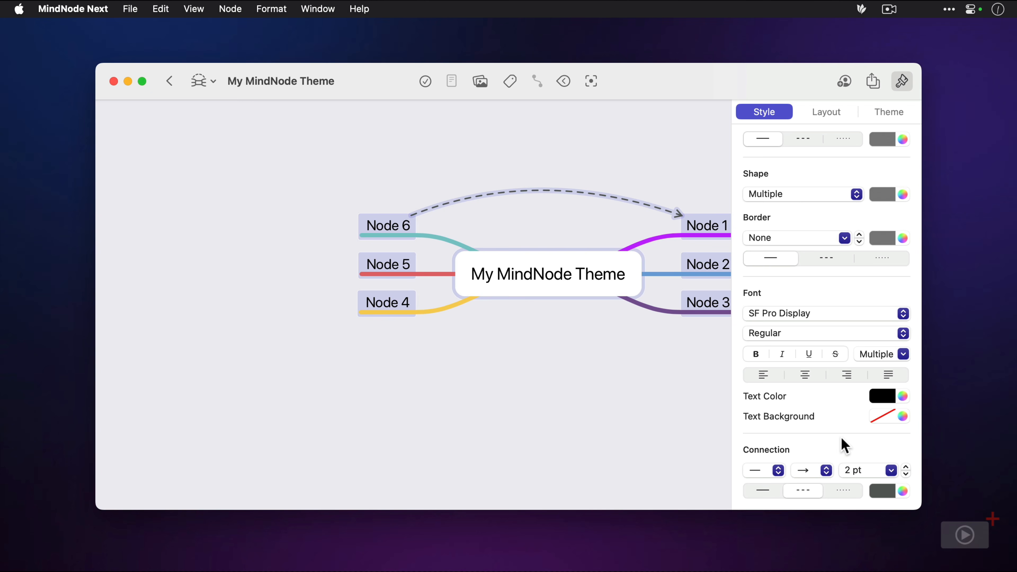
pyautogui.click(663, 391)
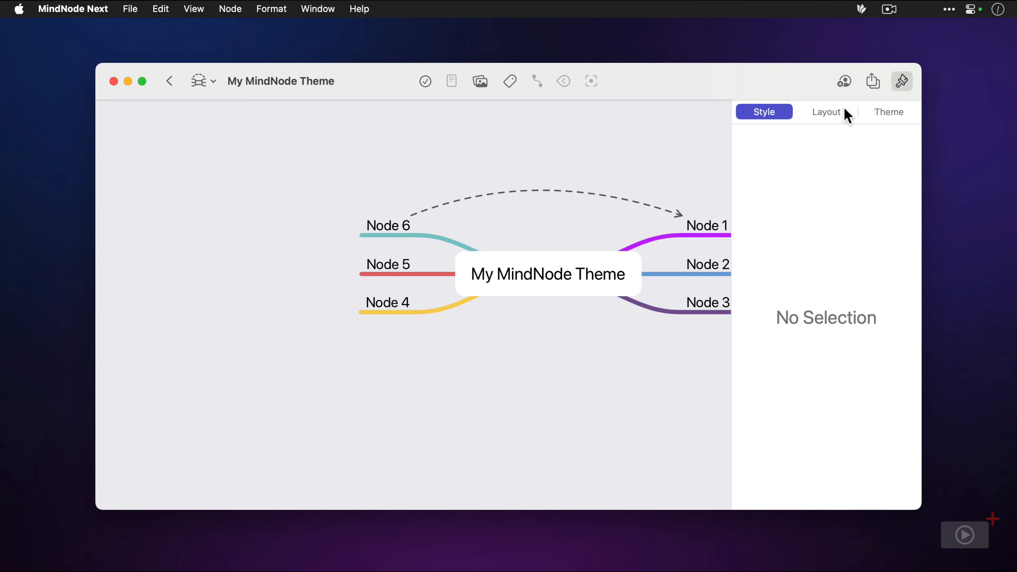
# - Change the mind map's branch style to Orthogonal
pyautogui.click(845, 114)
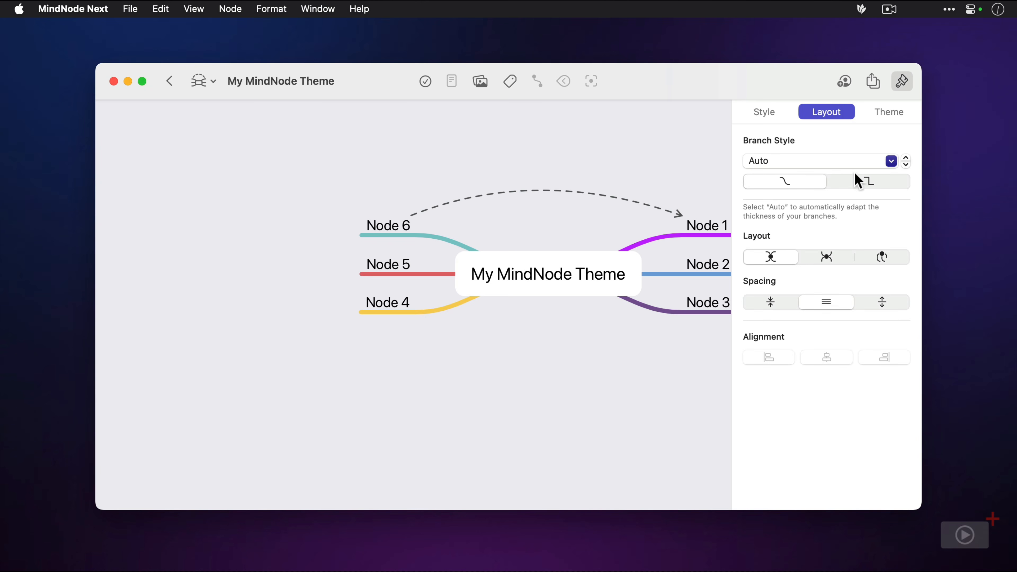
pyautogui.click(856, 180)
# - Try a branch thickness of 1 pt, and restore the Auto-decreasing Thickness option
pyautogui.click(856, 163)
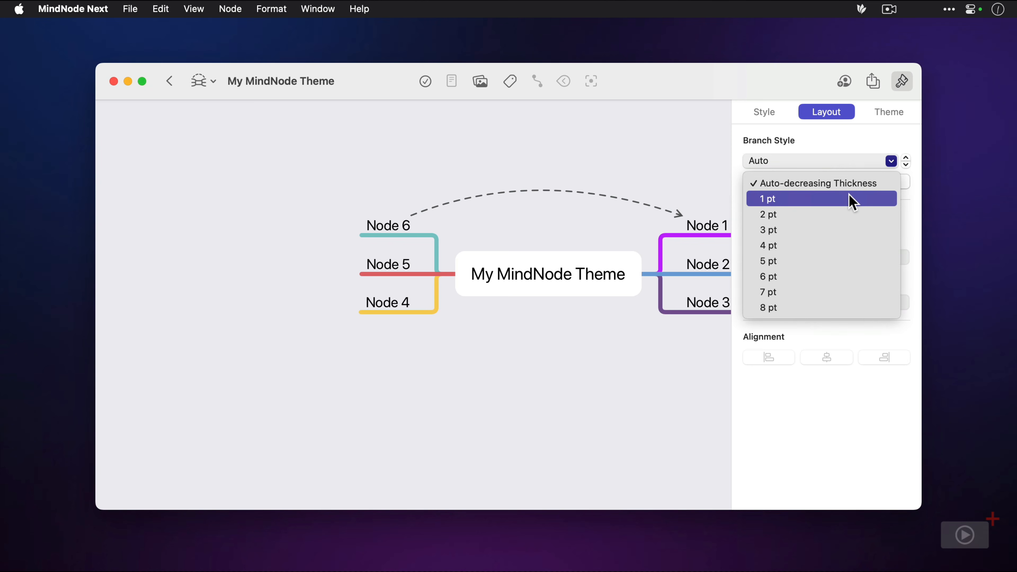
pyautogui.click(852, 200)
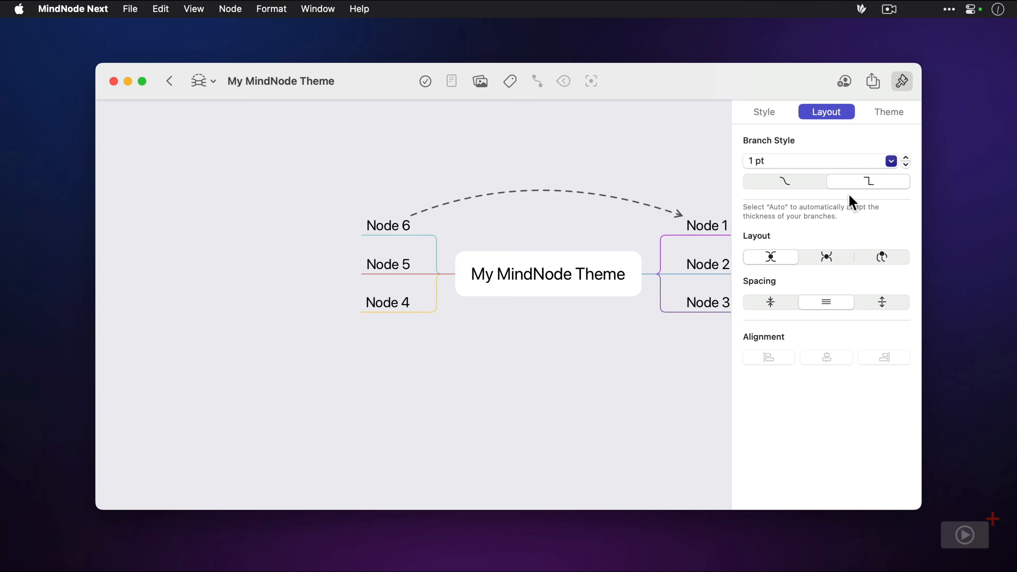
pyautogui.click(855, 164)
pyautogui.click(850, 185)
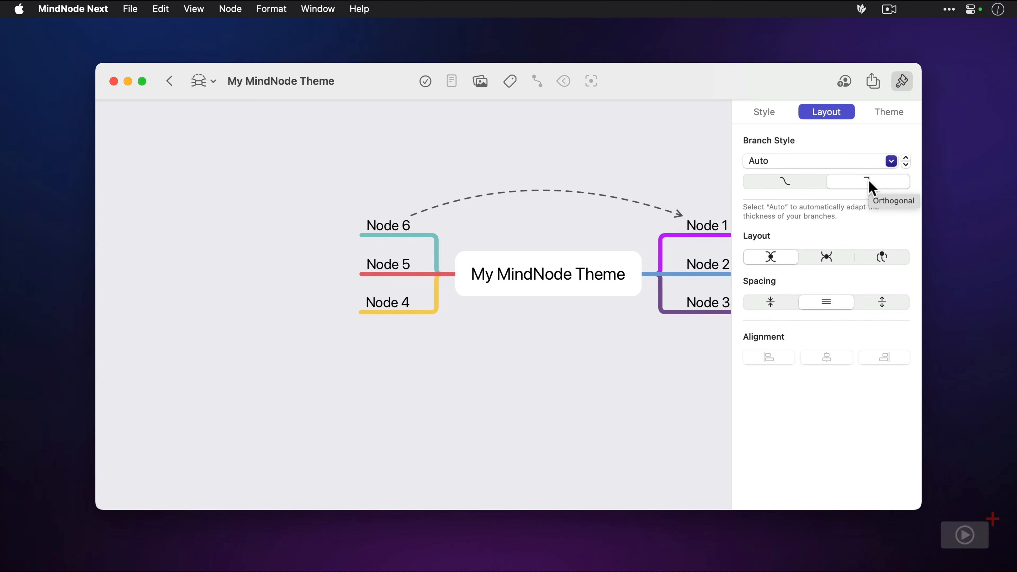
# - Switch the mind map to the layout that places branches above and below the central node
pyautogui.click(833, 256)
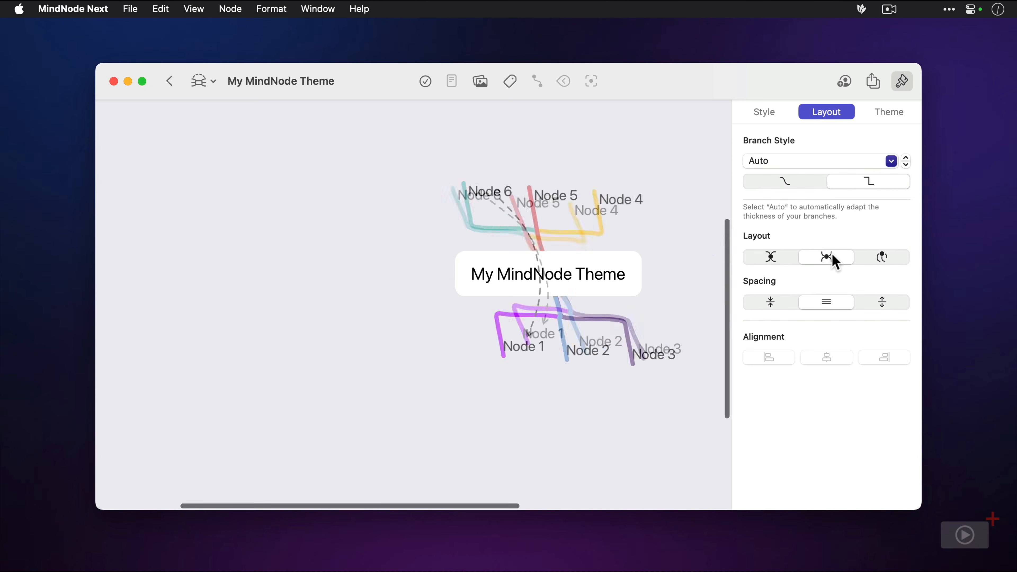